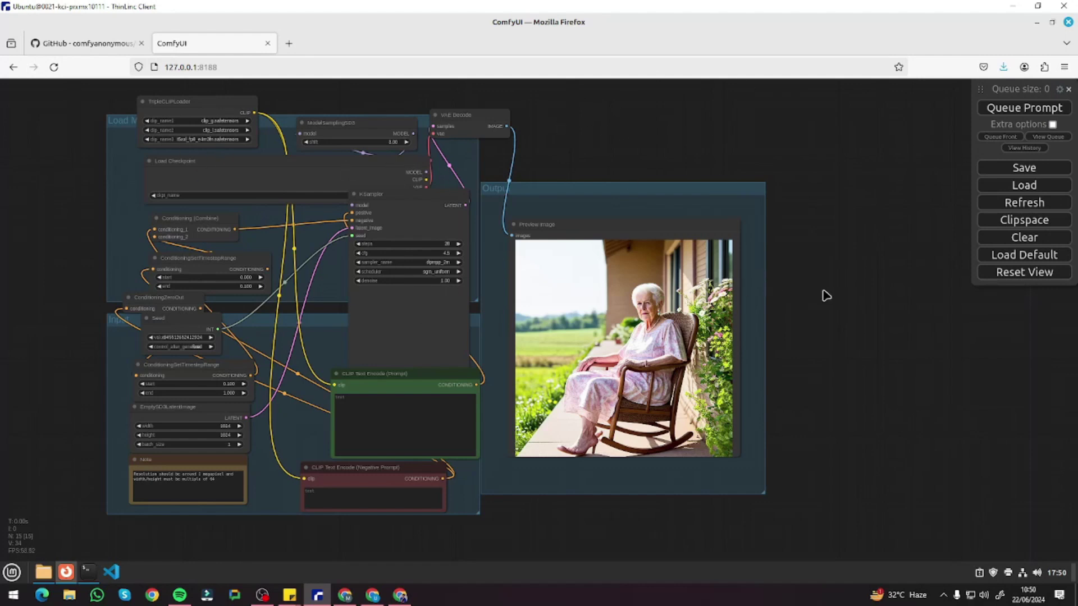
Switch to the Stable Diffusion Art realistic-people article in Chrome and copy its prompt for a young woman sitting outside a restaurant
{"action": "scroll", "coordinate": [831, 296], "scroll_direction": "up", "scroll_amount": 1}
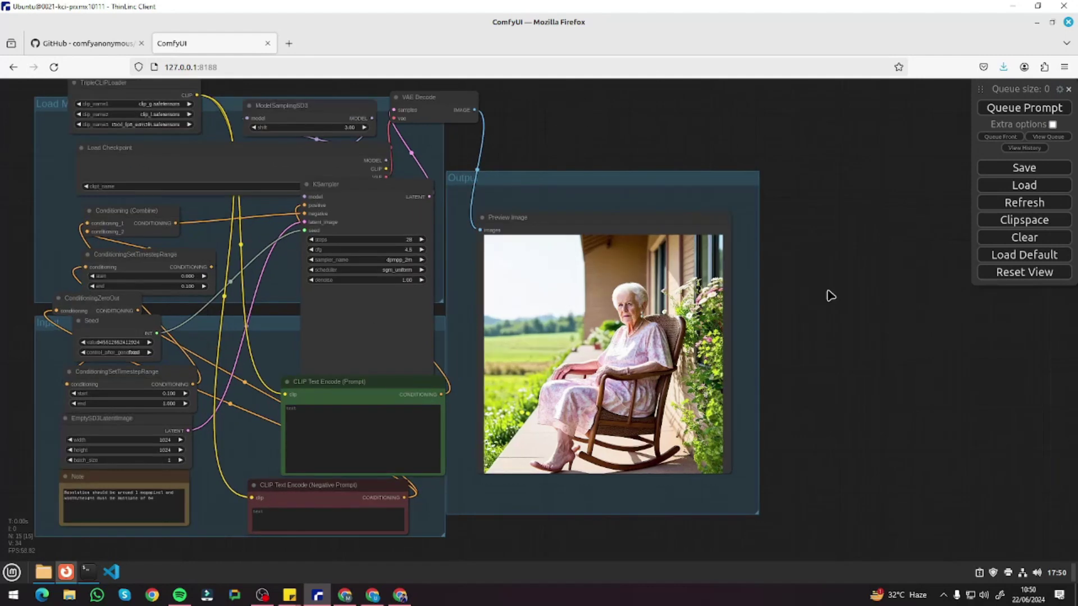
{"action": "scroll", "coordinate": [925, 333], "scroll_direction": "up", "scroll_amount": 2}
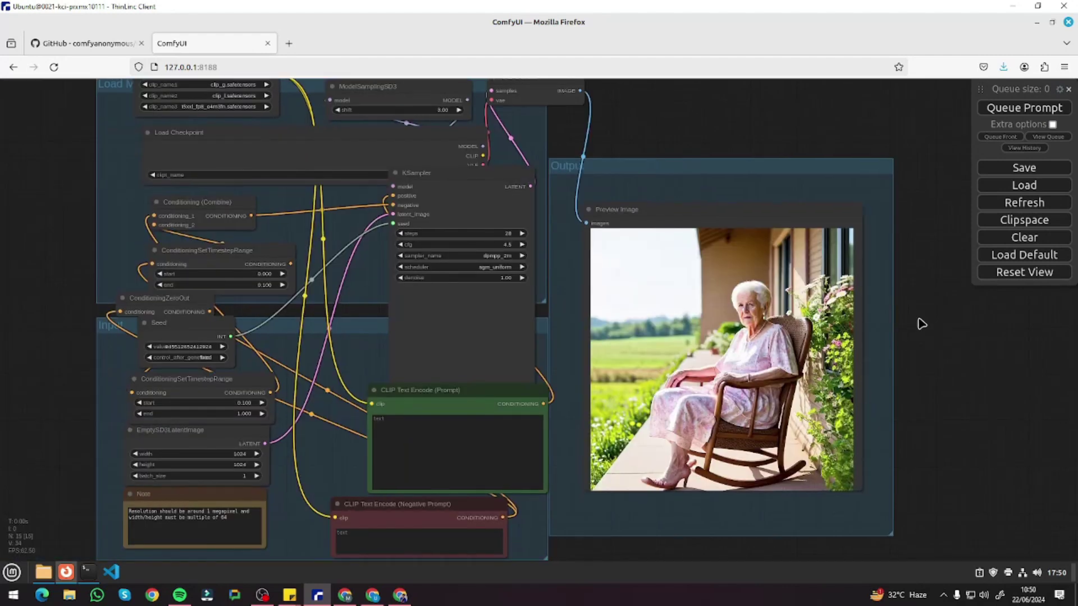
{"action": "scroll", "coordinate": [855, 320], "scroll_direction": "up", "scroll_amount": 2}
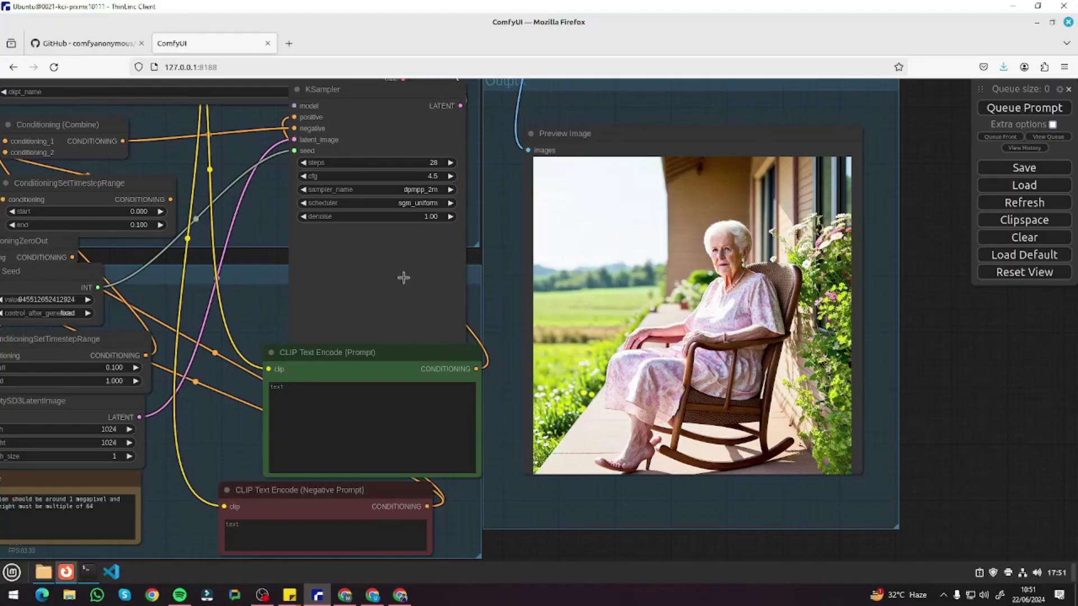
{"action": "left_click", "coordinate": [373, 596]}
{"action": "scroll", "coordinate": [243, 285], "scroll_direction": "up", "scroll_amount": 2}
{"action": "scroll", "coordinate": [179, 267], "scroll_direction": "down", "scroll_amount": 6}
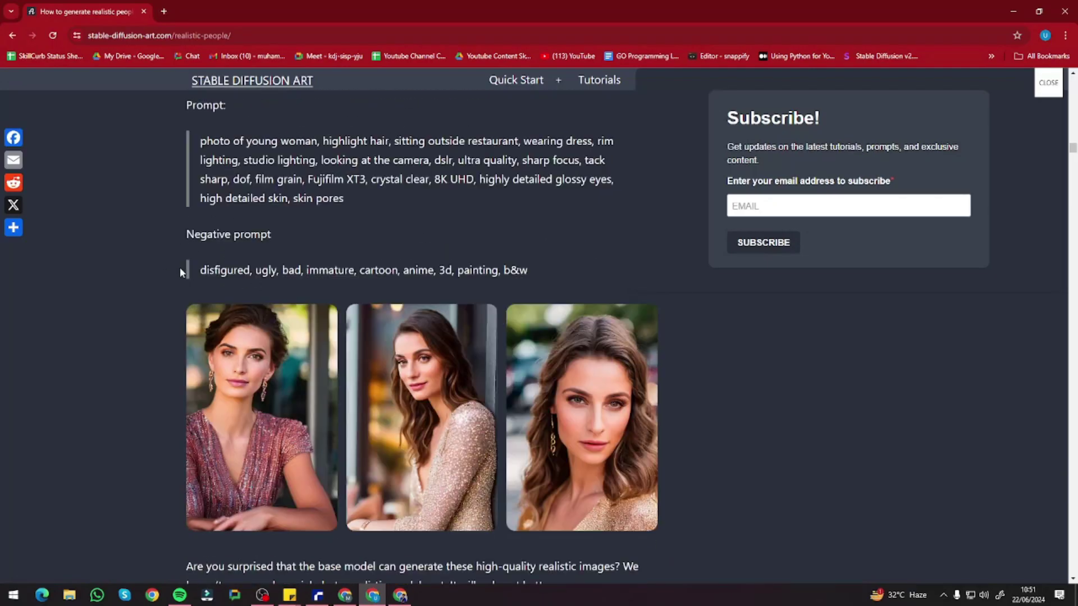
{"action": "scroll", "coordinate": [217, 304], "scroll_direction": "down", "scroll_amount": 2}
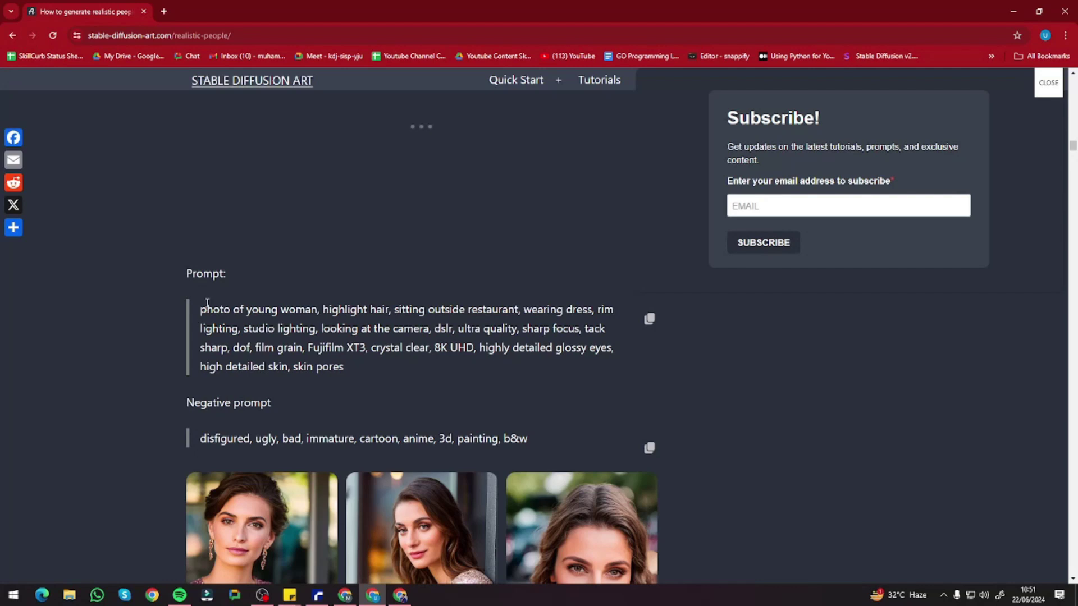
{"action": "left_click_drag", "start_coordinate": [201, 308], "coordinate": [390, 366]}
{"action": "key", "text": "ctrl+c"}
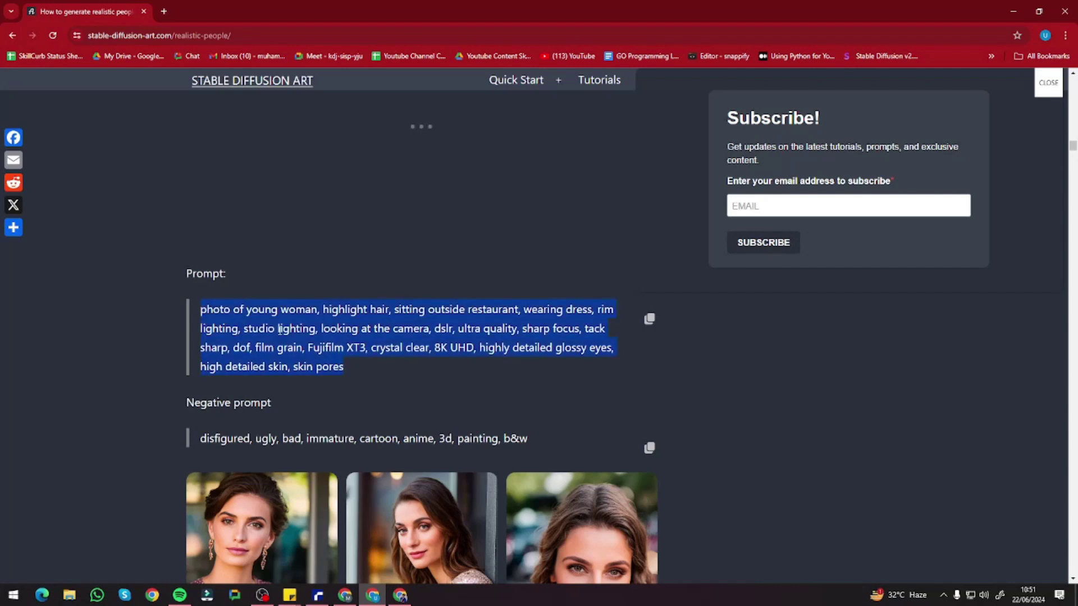
{"action": "left_click", "coordinate": [297, 320]}
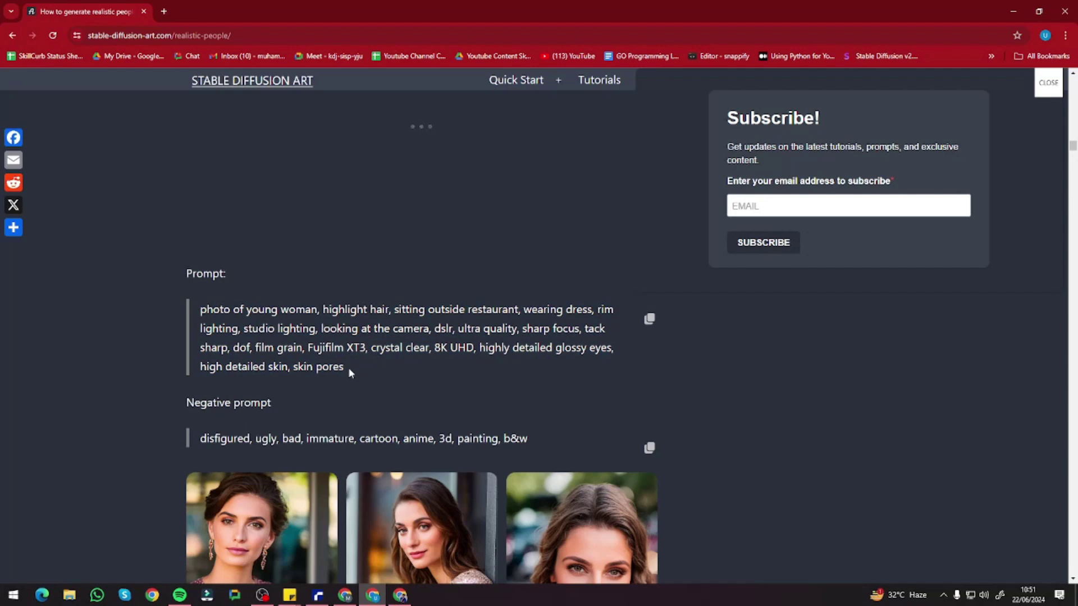
Return to ComfyUI and paste the copied young woman prompt into the green CLIP Text Encode (Prompt) node
{"action": "key", "text": "alt+Tab"}
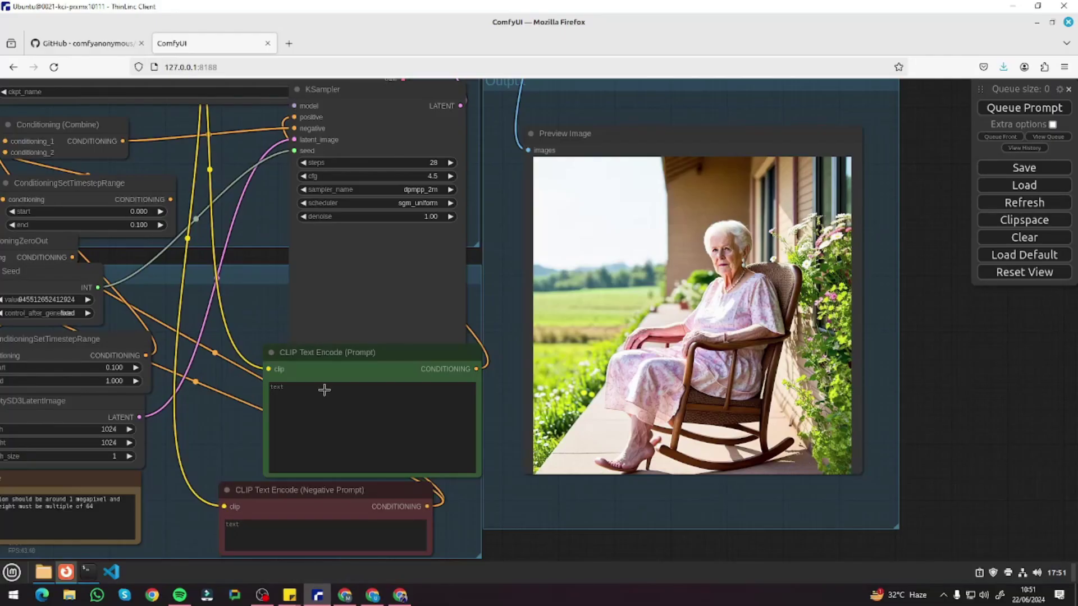
{"action": "left_click", "coordinate": [324, 389]}
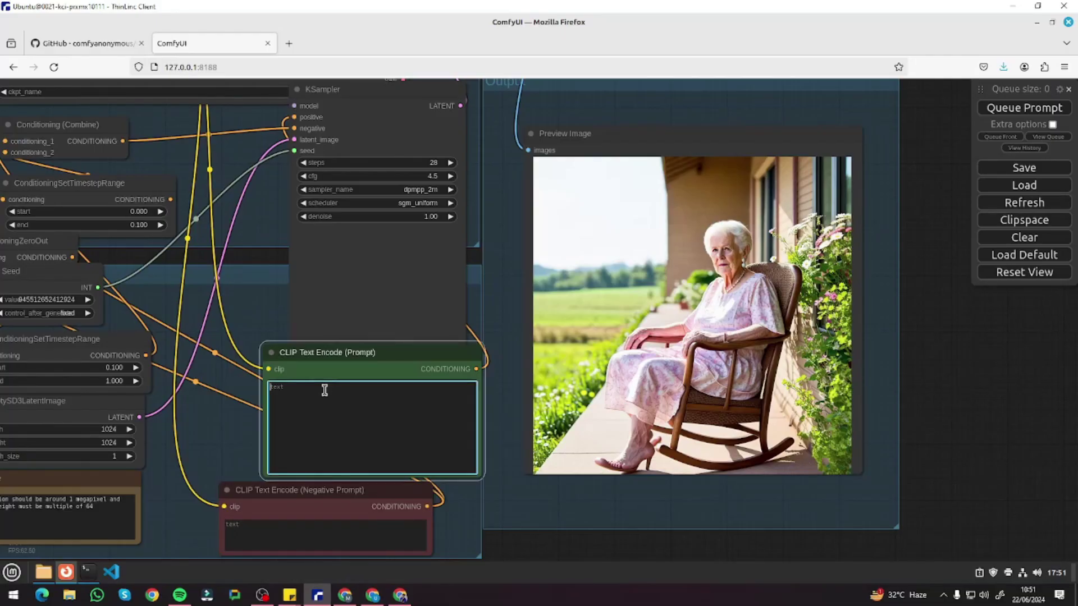
{"action": "key", "text": "ctrl+v"}
Copy the article's negative prompt "disfigured, ugly, bad, immature, cartoon, anime, 3d, painting, b&w" into the Negative Prompt node and queue the generation
{"action": "left_click", "coordinate": [320, 531]}
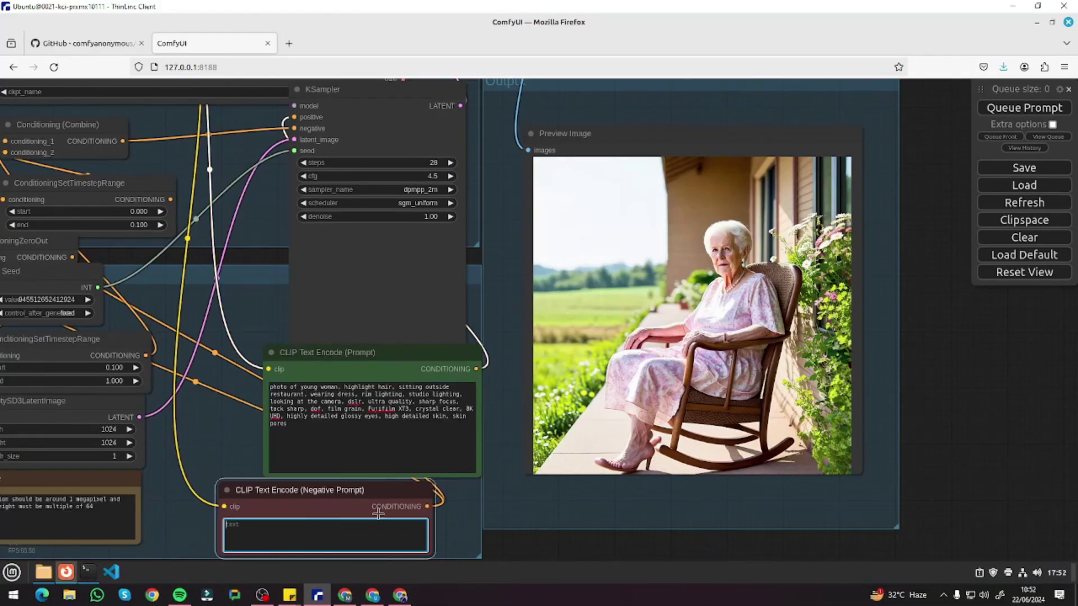
{"action": "key", "text": "alt+Tab"}
{"action": "triple_click", "coordinate": [241, 437]}
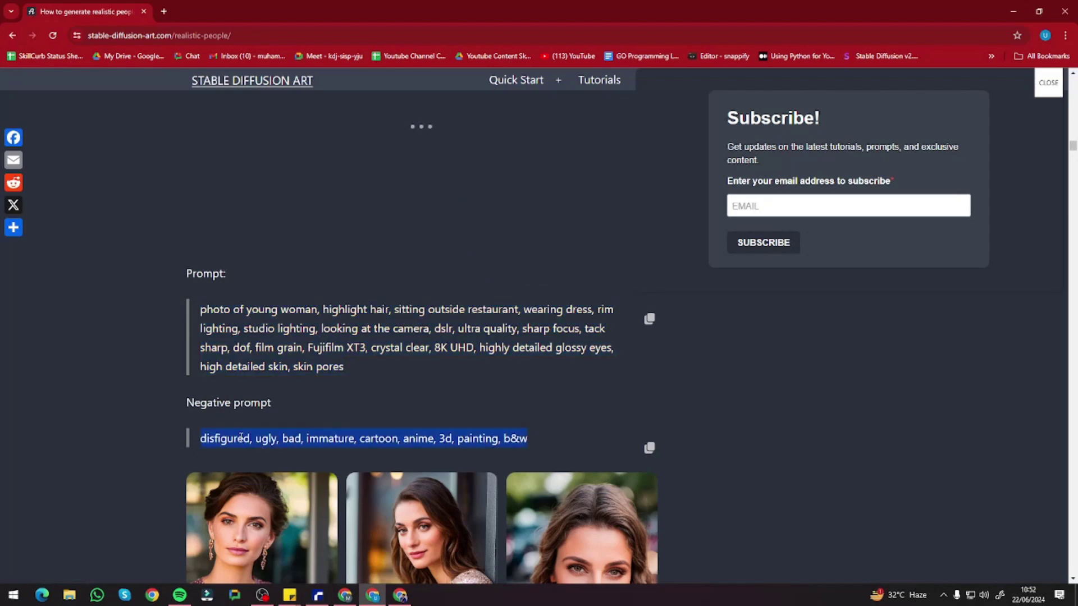
{"action": "key", "text": "ctrl+c"}
{"action": "key", "text": "alt+Tab"}
{"action": "key", "text": "ctrl+v"}
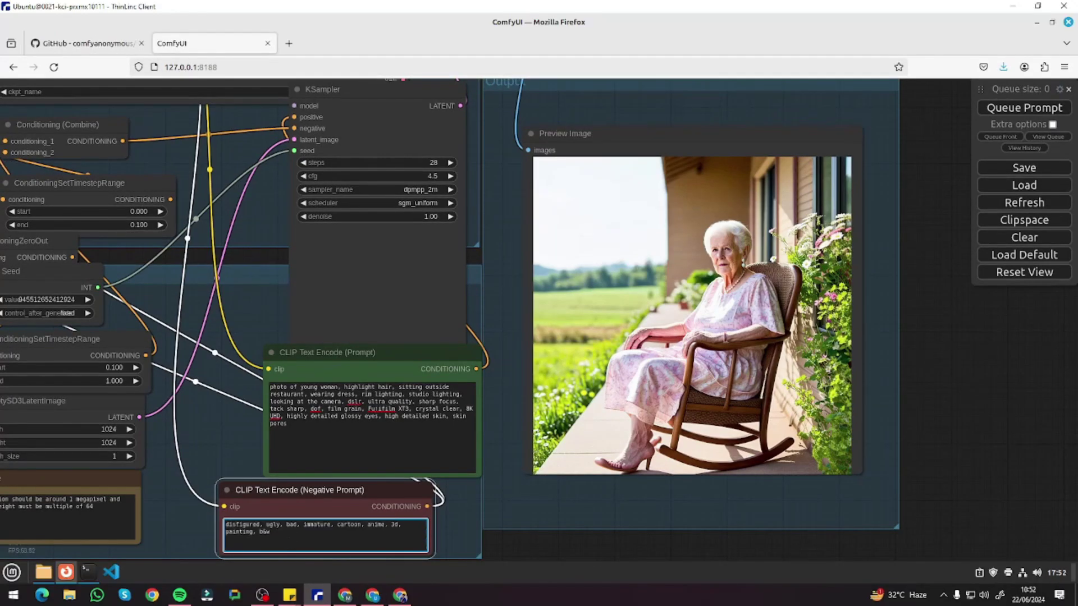
{"action": "left_click", "coordinate": [1036, 110]}
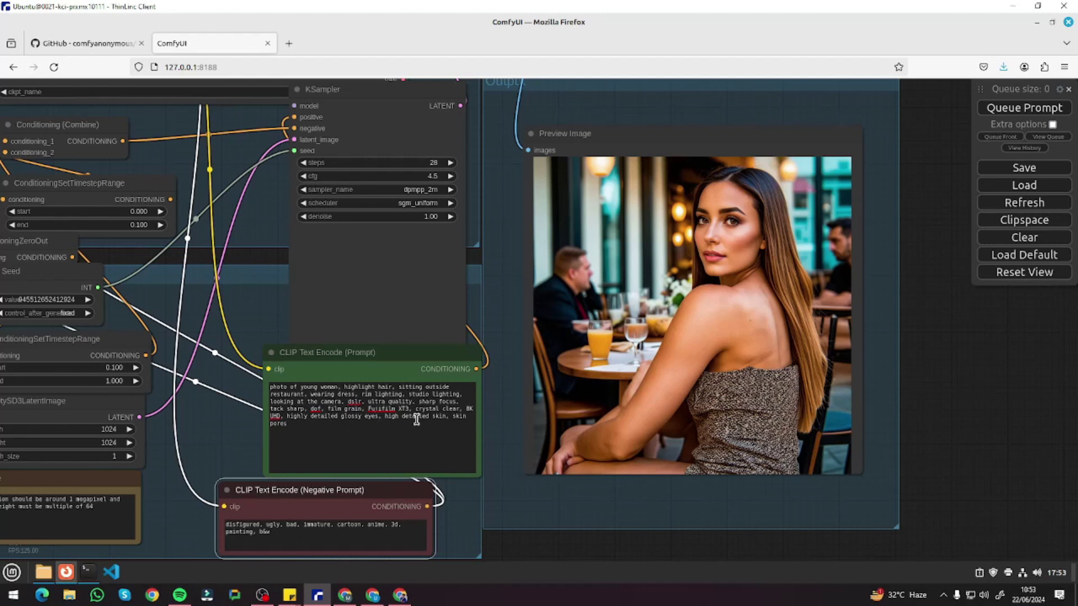
Review the ChatGPT summary of prompt formulas and highlight the subject, clothing, setting and lighting formula in the sticky note
{"action": "key", "text": "alt+Tab"}
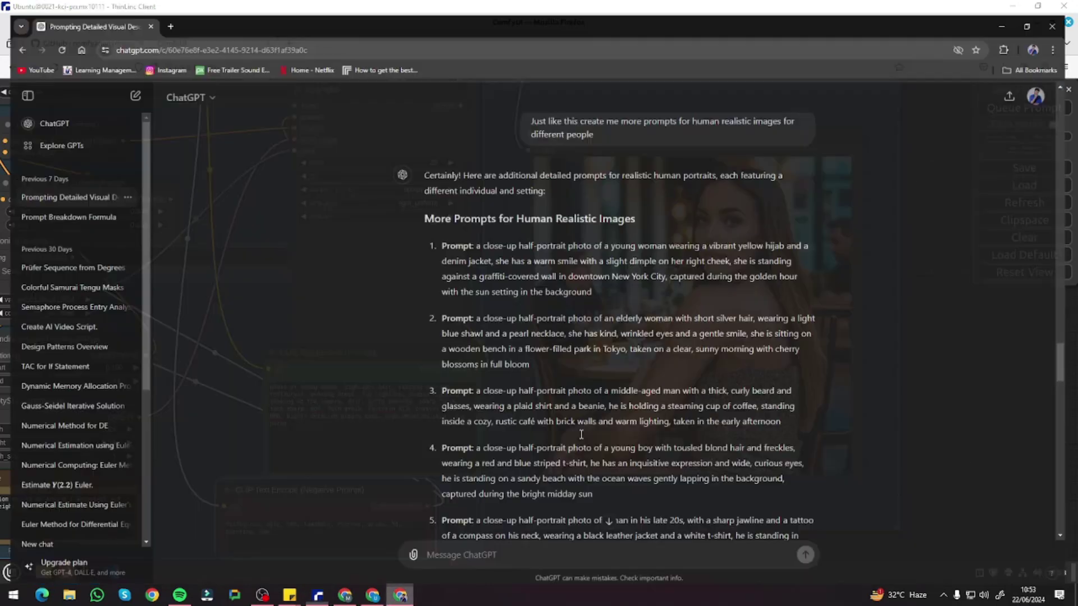
{"action": "scroll", "coordinate": [437, 290], "scroll_direction": "up", "scroll_amount": 10}
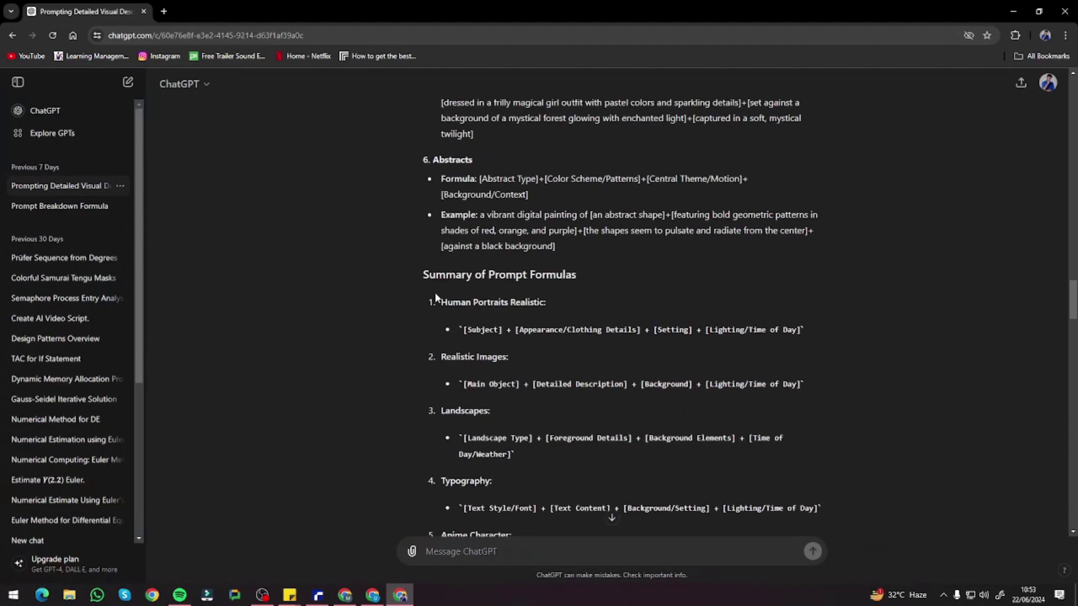
{"action": "scroll", "coordinate": [434, 292], "scroll_direction": "down", "scroll_amount": 9}
{"action": "key", "text": "alt+Tab"}
{"action": "left_click_drag", "start_coordinate": [842, 245], "coordinate": [556, 278]}
{"action": "mouse_move", "coordinate": [692, 442]}
{"action": "left_mouse_down"}
{"action": "mouse_move", "coordinate": [735, 460]}
{"action": "mouse_move", "coordinate": [683, 459]}
{"action": "left_mouse_up"}
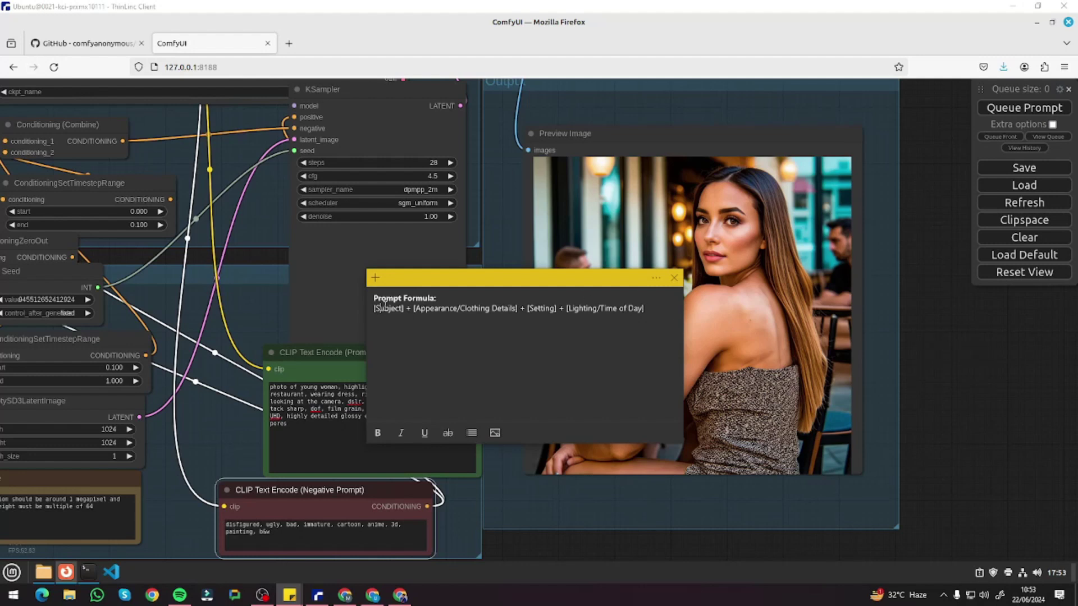
{"action": "triple_click", "coordinate": [376, 310]}
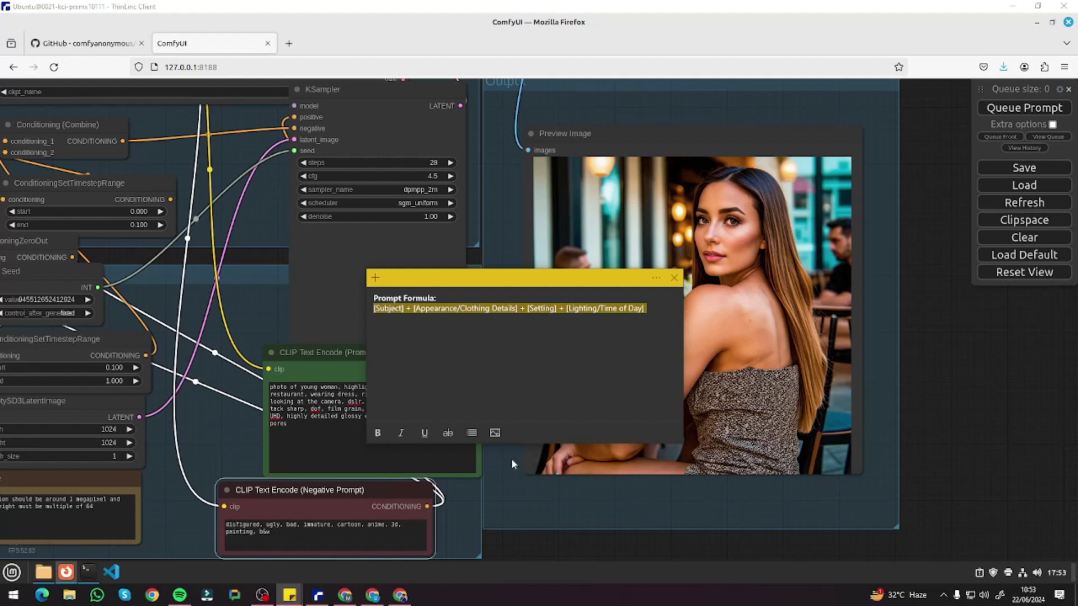
Examine the realistic human image prompts in the ChatGPT conversation, highlighting the full-body, half-body and three-quarter view wording
{"action": "left_click", "coordinate": [400, 595]}
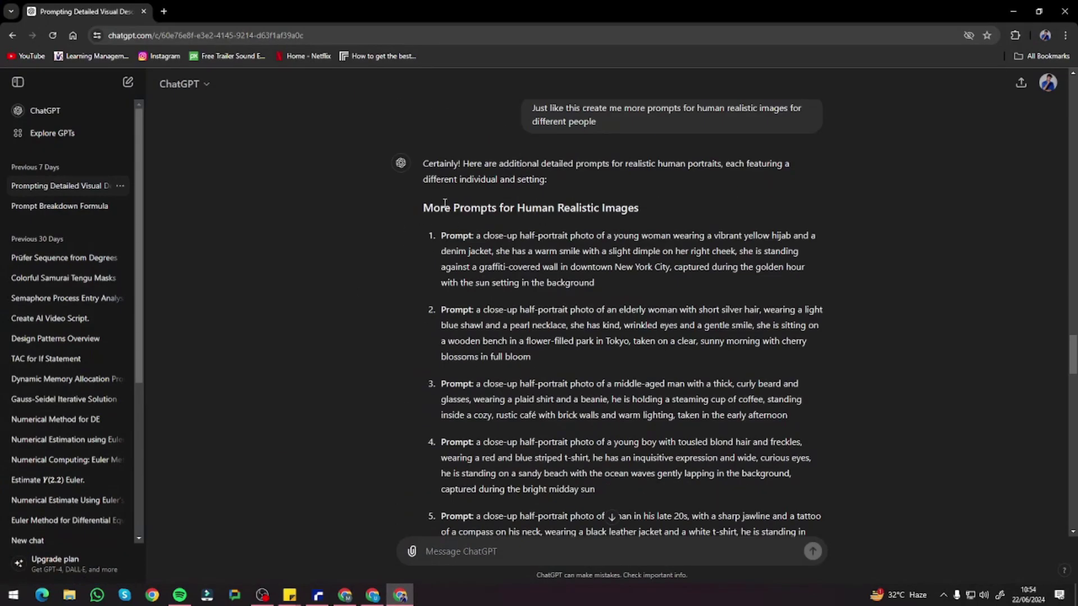
{"action": "left_click_drag", "start_coordinate": [422, 162], "coordinate": [730, 213]}
{"action": "left_click", "coordinate": [664, 204]}
{"action": "scroll", "coordinate": [497, 325], "scroll_direction": "down", "scroll_amount": 15}
{"action": "left_click_drag", "start_coordinate": [485, 281], "coordinate": [538, 281]}
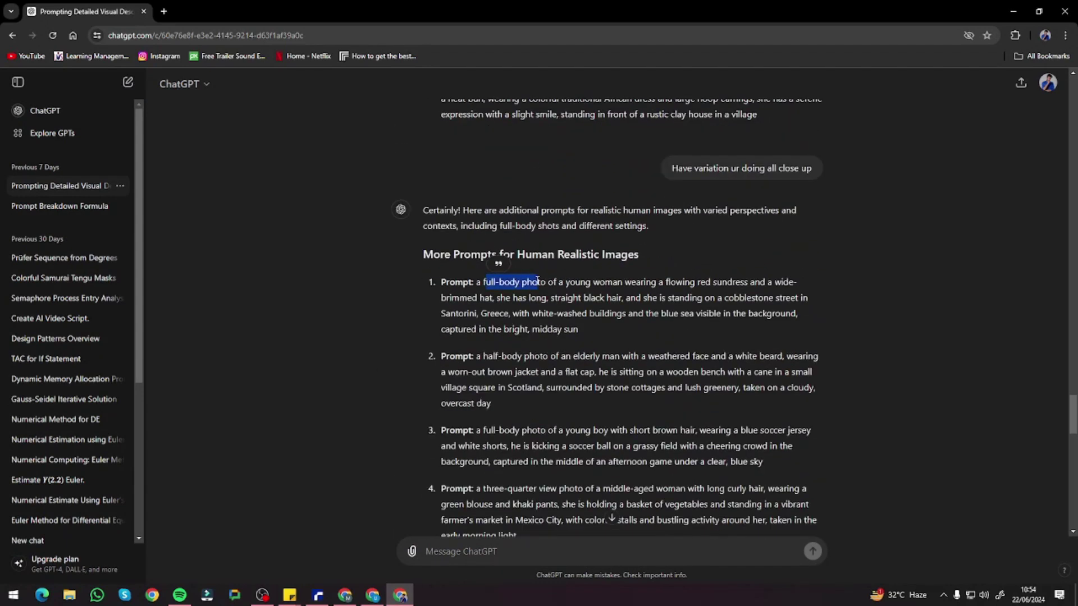
{"action": "left_click_drag", "start_coordinate": [488, 356], "coordinate": [548, 356]}
{"action": "scroll", "coordinate": [493, 372], "scroll_direction": "down", "scroll_amount": 1}
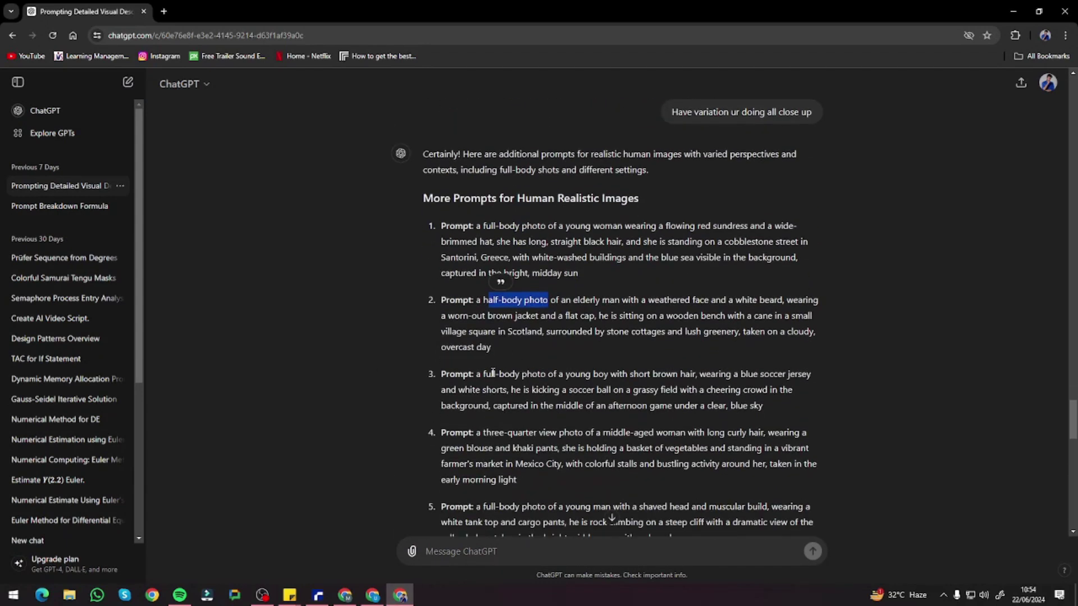
{"action": "left_click_drag", "start_coordinate": [499, 432], "coordinate": [545, 432]}
{"action": "scroll", "coordinate": [554, 438], "scroll_direction": "down", "scroll_amount": 5}
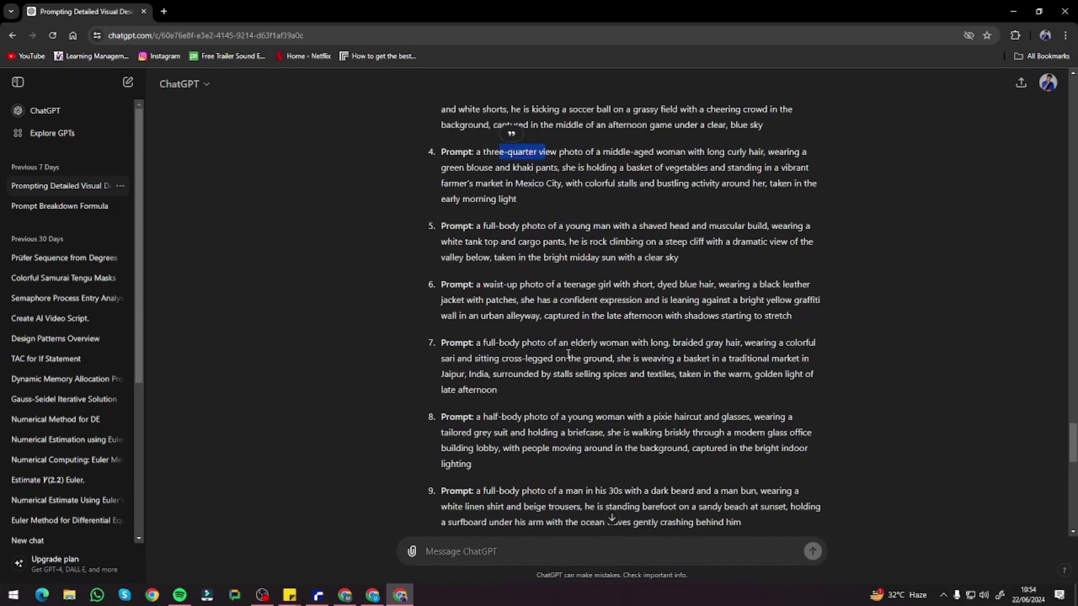
{"action": "scroll", "coordinate": [564, 354], "scroll_direction": "down", "scroll_amount": 9}
{"action": "scroll", "coordinate": [559, 355], "scroll_direction": "up", "scroll_amount": 10}
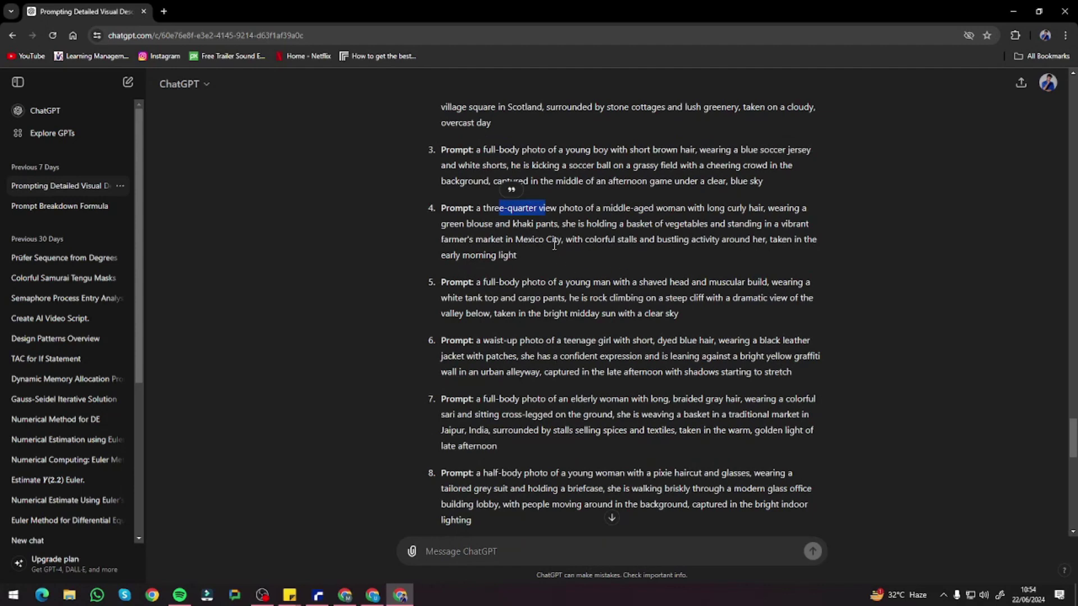
Replace the positive prompt in ComfyUI with the full-body photo prompt of a young woman in a flowing red sundress in Santorini, Greece
{"action": "left_click", "coordinate": [1014, 12]}
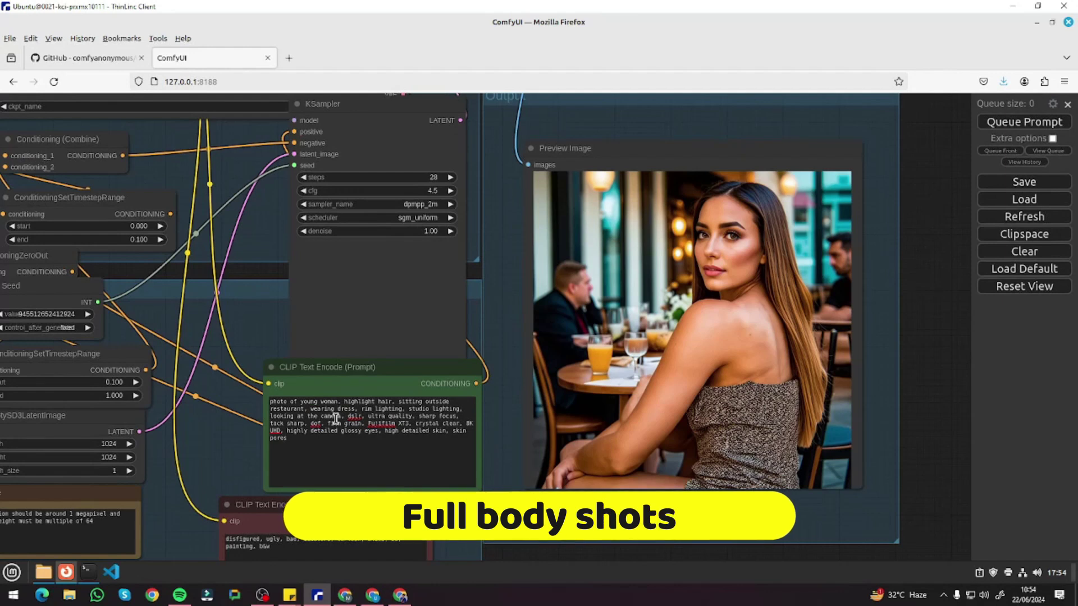
{"action": "triple_click", "coordinate": [284, 416]}
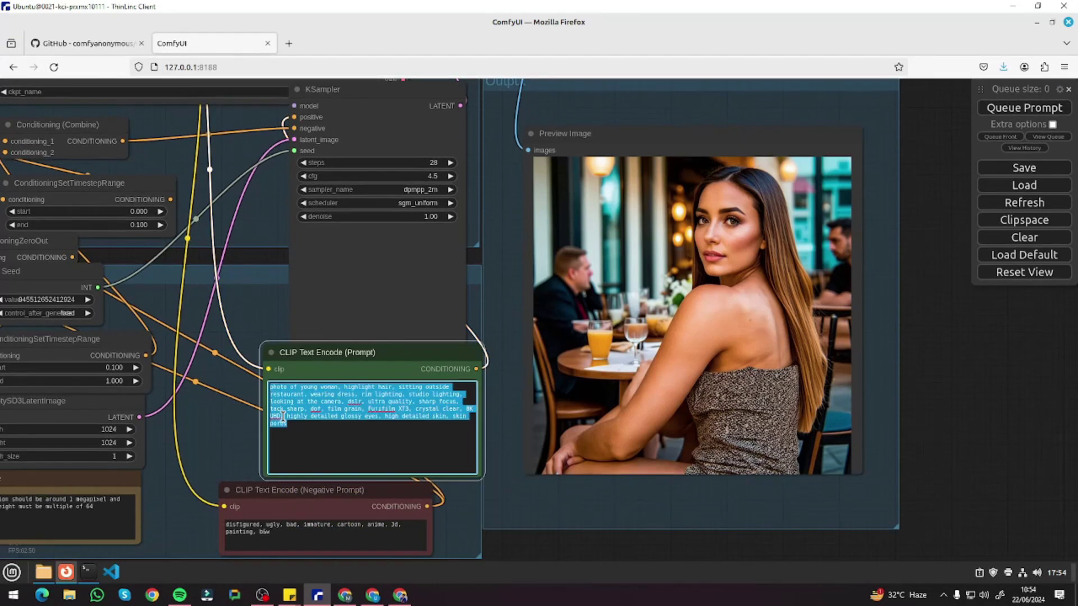
{"action": "key", "text": "ctrl+v"}
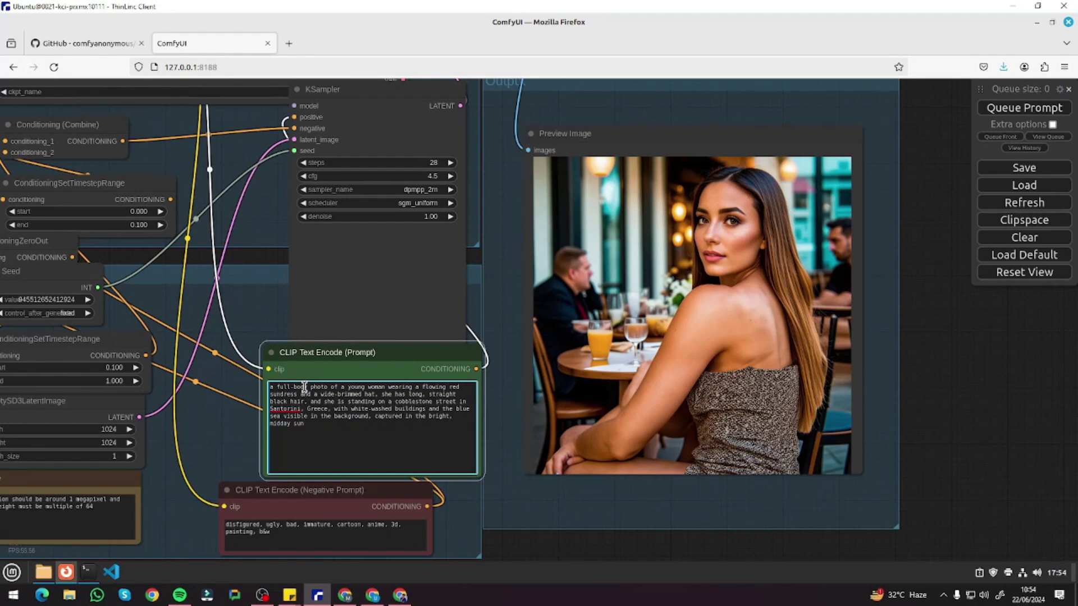
{"action": "left_click_drag", "start_coordinate": [318, 387], "coordinate": [460, 387]}
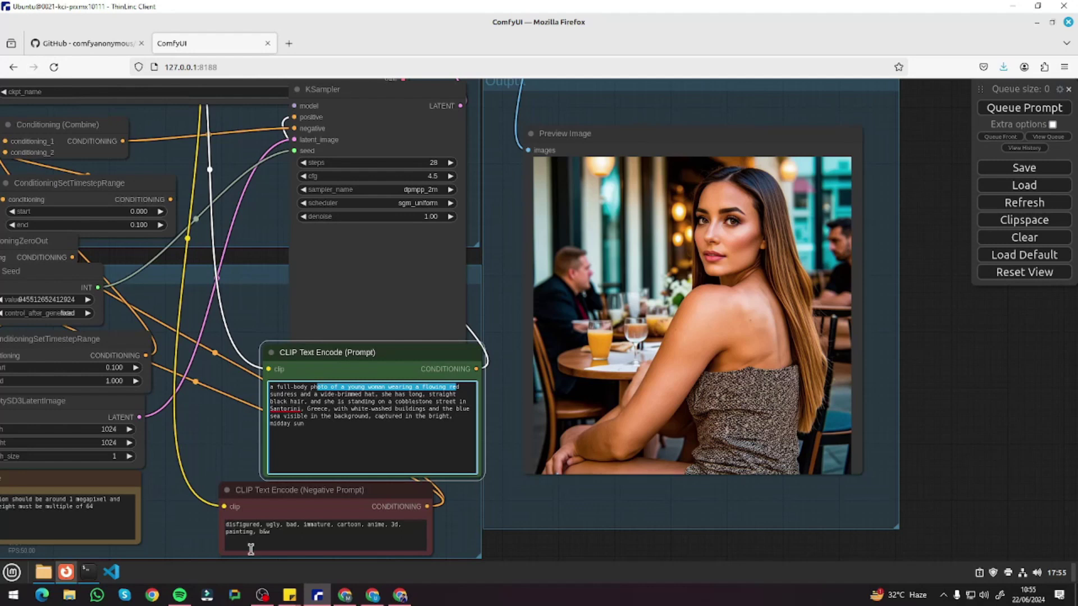
Replace the negative prompt with the sticky note's list starting "poorly Rendered face, poorly drawn face" and generate the image
{"action": "left_click", "coordinate": [290, 595]}
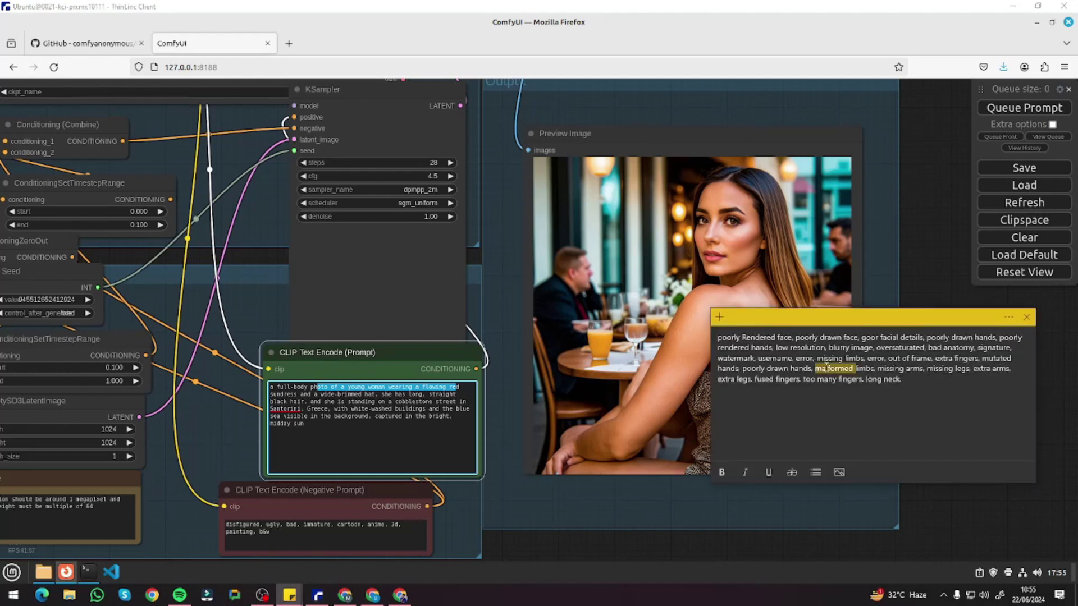
{"action": "left_click", "coordinate": [276, 534]}
{"action": "double_click", "coordinate": [276, 534]}
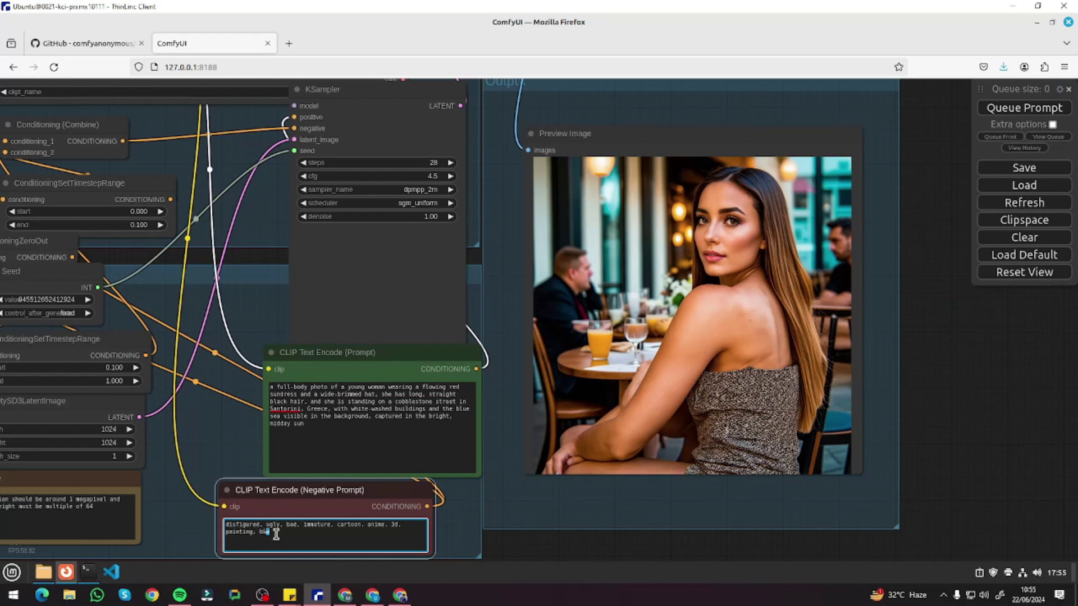
{"action": "key", "text": "ctrl+a"}
{"action": "key", "text": "ctrl+v"}
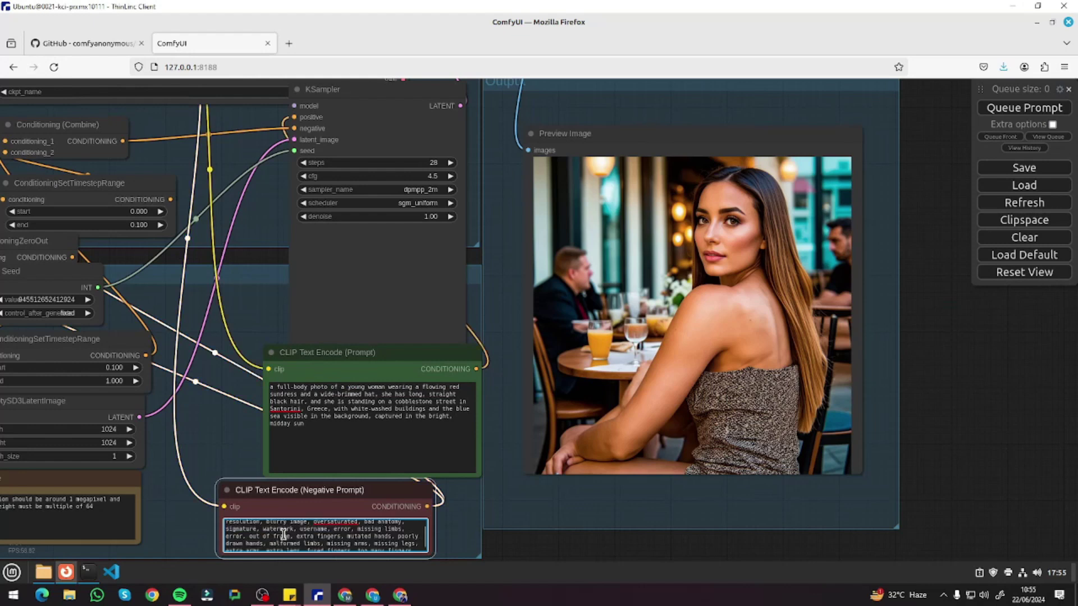
{"action": "scroll", "coordinate": [283, 534], "scroll_direction": "up", "scroll_amount": 2}
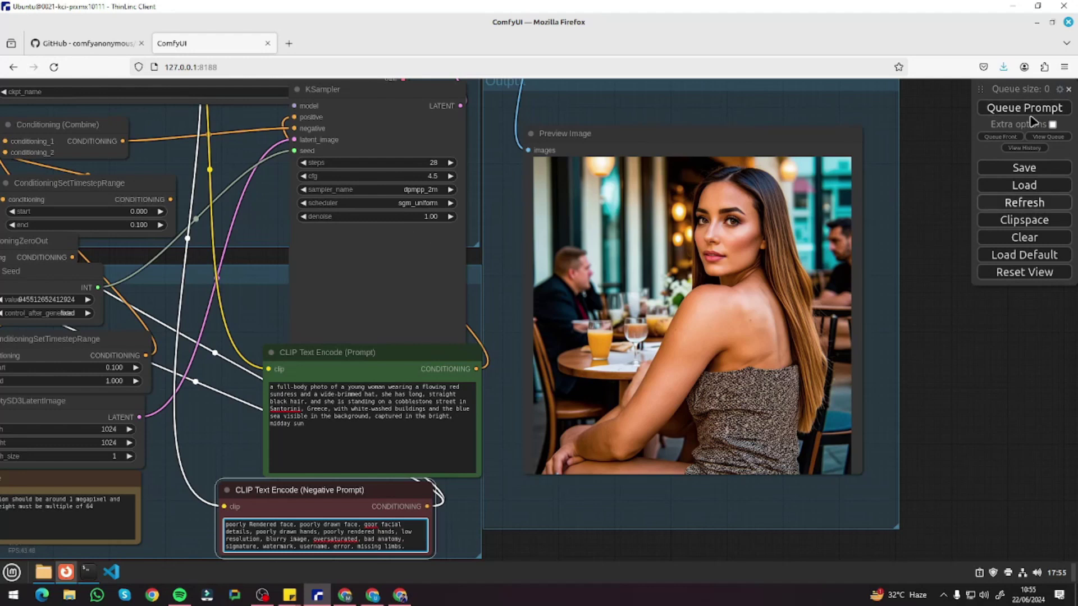
{"action": "left_click", "coordinate": [428, 330]}
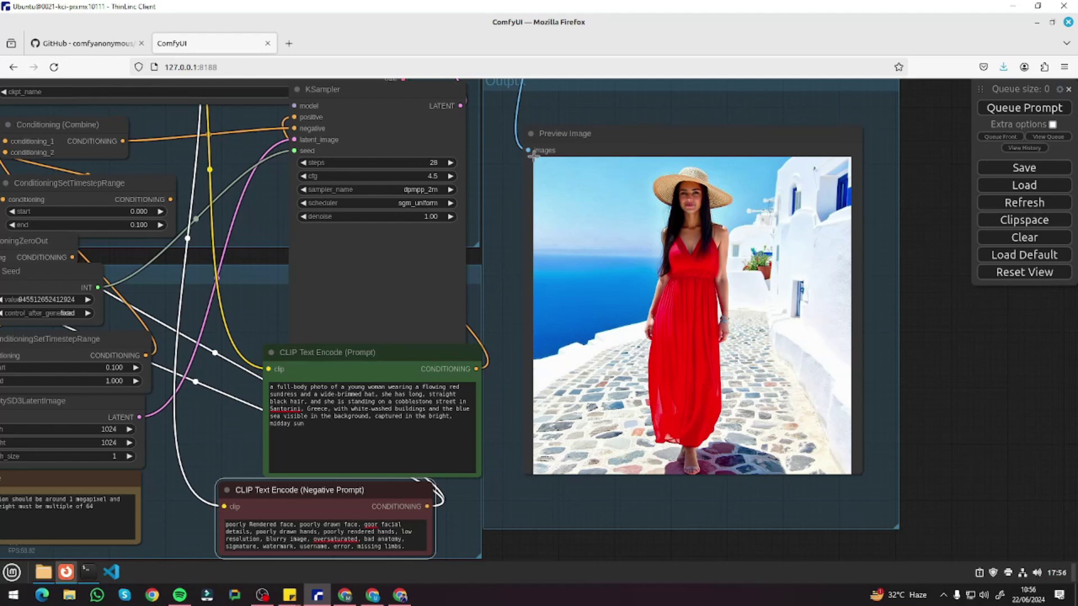
Lower the KSampler's cfg to 3.7 and then 3.6 with steps at 28, regenerating the image after each change
{"action": "left_click", "coordinate": [304, 176]}
{"action": "left_click", "coordinate": [304, 176]}
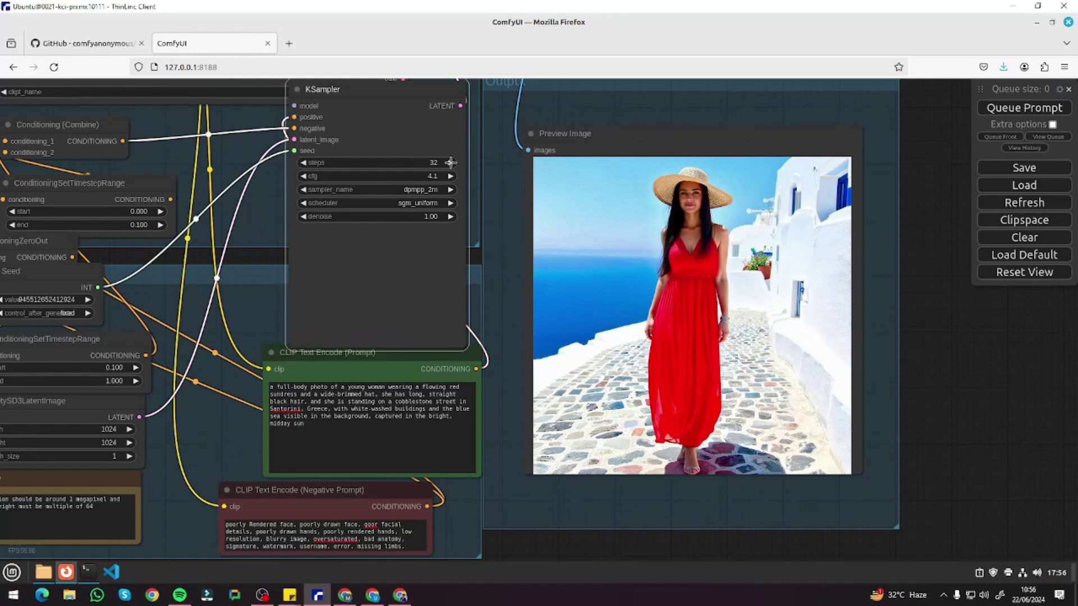
{"action": "left_click", "coordinate": [450, 162]}
{"action": "left_click", "coordinate": [304, 176]}
{"action": "left_click", "coordinate": [999, 108]}
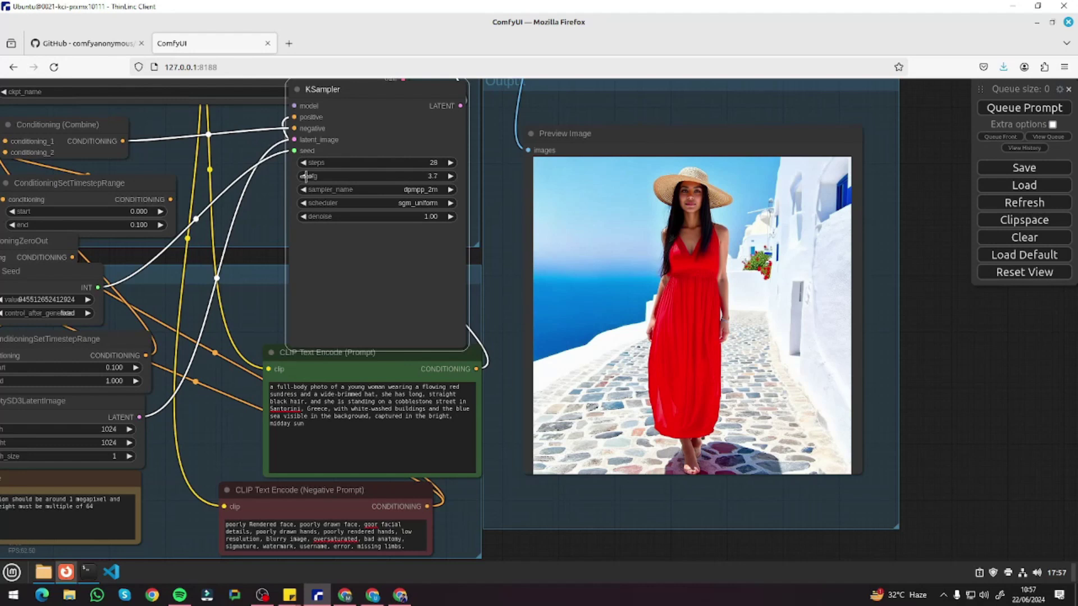
{"action": "left_click", "coordinate": [306, 176]}
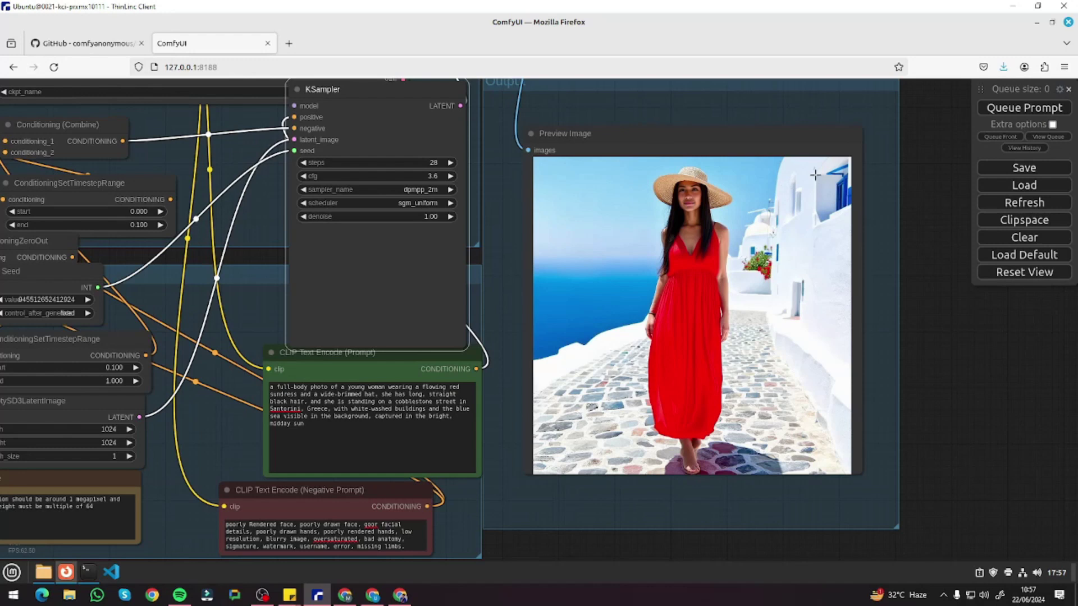
{"action": "left_click", "coordinate": [815, 175]}
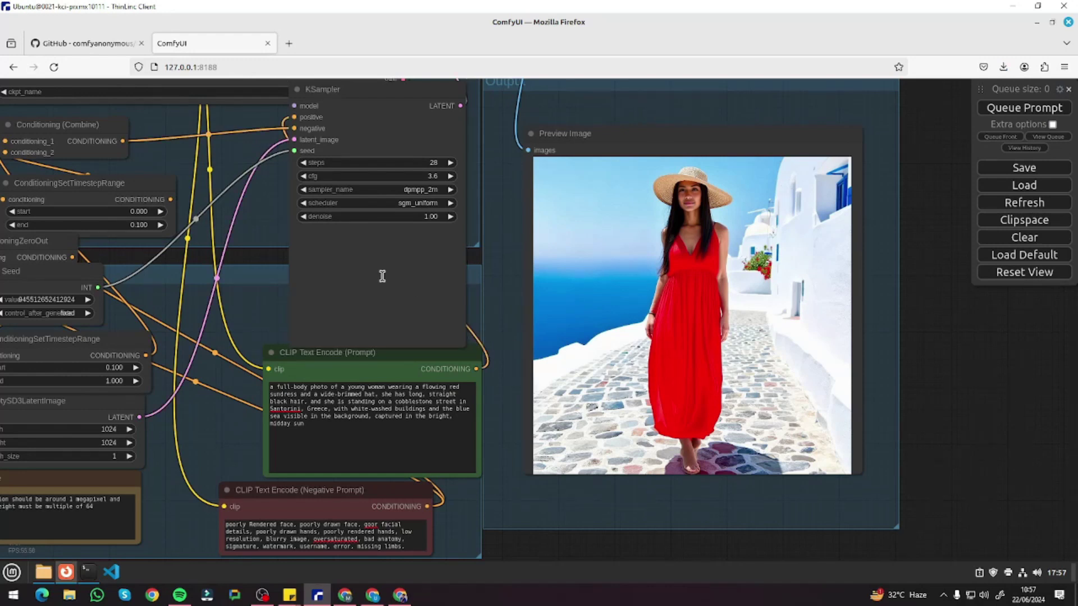
Replace the positive prompt with the half-body photo prompt of an elderly man with a white beard on a wooden bench in a Scottish village square
{"action": "left_click", "coordinate": [323, 424]}
{"action": "key", "text": "ctrl+a"}
{"action": "type", "text": "a half-body photo of an elderly man with a weathered face and a white beard, wearing a worn-out brown jacket and a flat cap. he is sitting on a wooden bench with a cane in a small village square in Scotland, surrounded by stone cottages and lush greenery, taken on a cloudy, overcast day"}
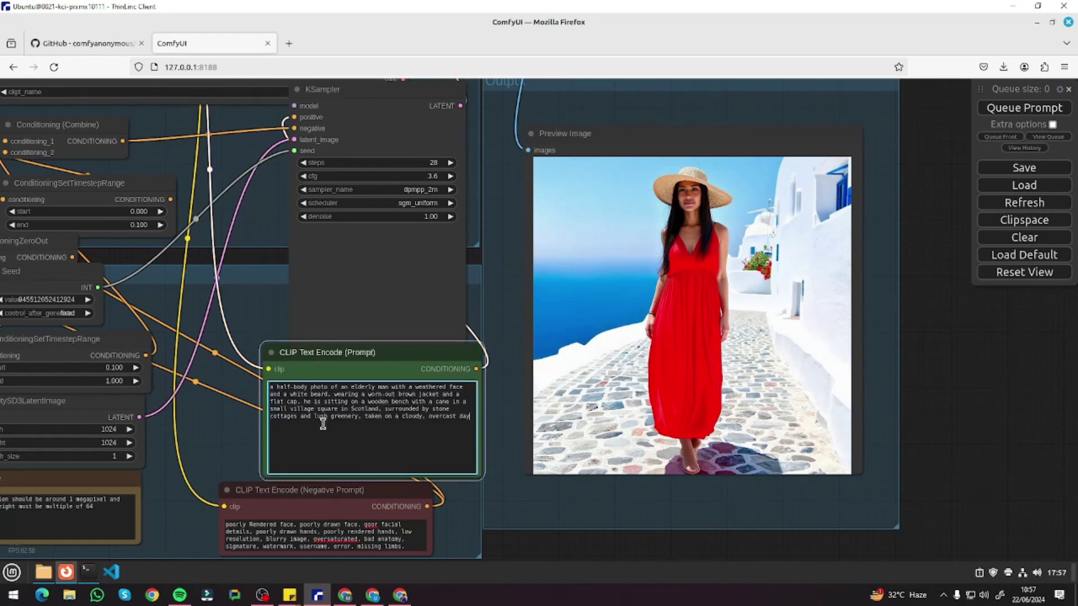
{"action": "left_click_drag", "start_coordinate": [349, 388], "coordinate": [418, 388]}
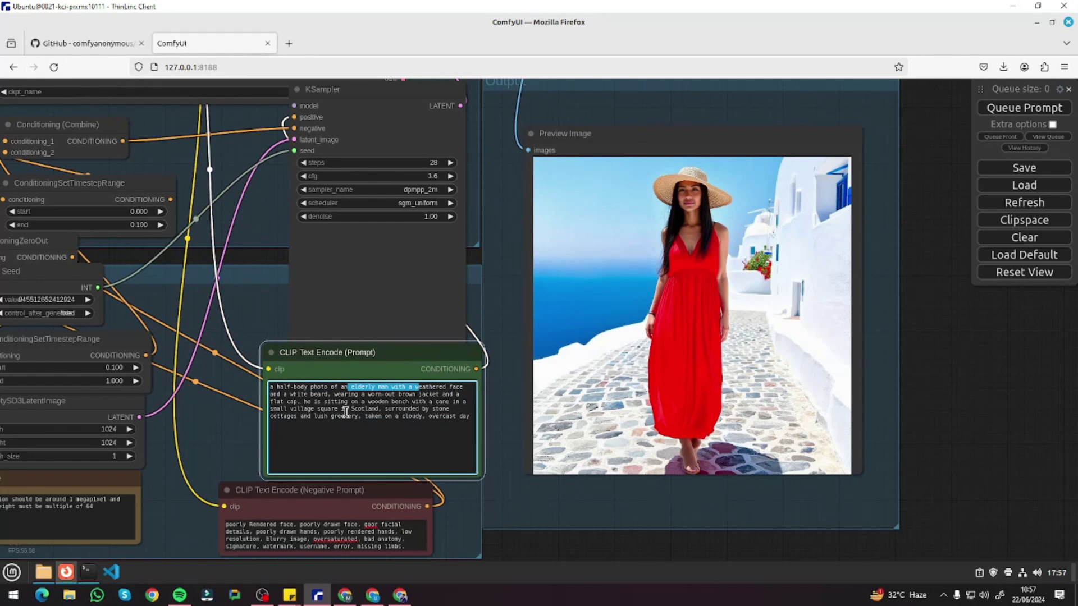
{"action": "left_click_drag", "start_coordinate": [274, 408], "coordinate": [418, 416]}
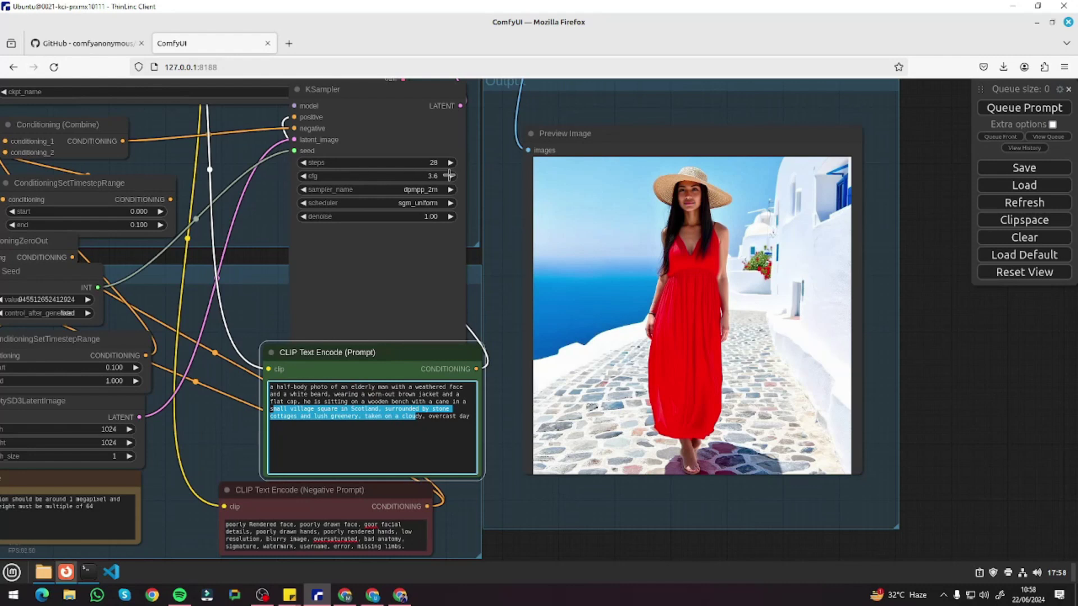
Raise the KSampler's cfg to 4.5 and generate the image of the elderly man
{"action": "left_click", "coordinate": [451, 176]}
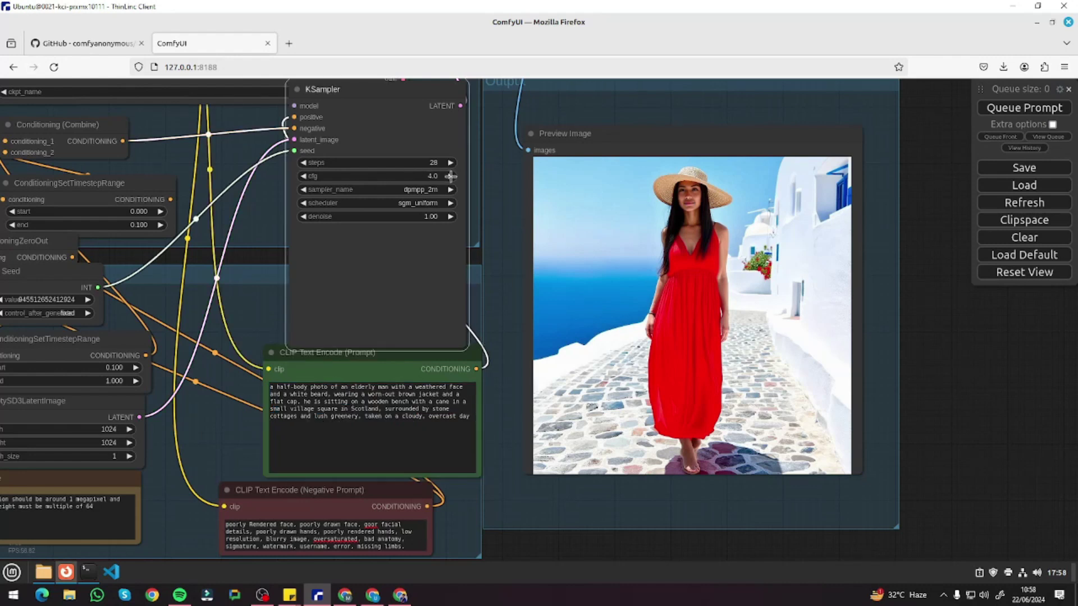
{"action": "left_click", "coordinate": [451, 176]}
{"action": "left_click", "coordinate": [1036, 110]}
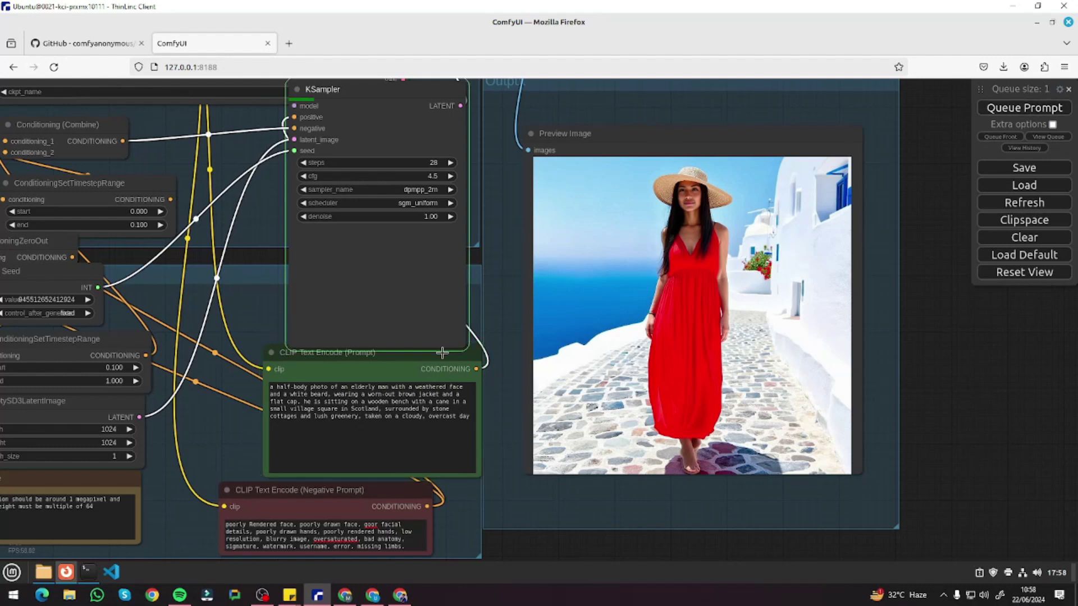
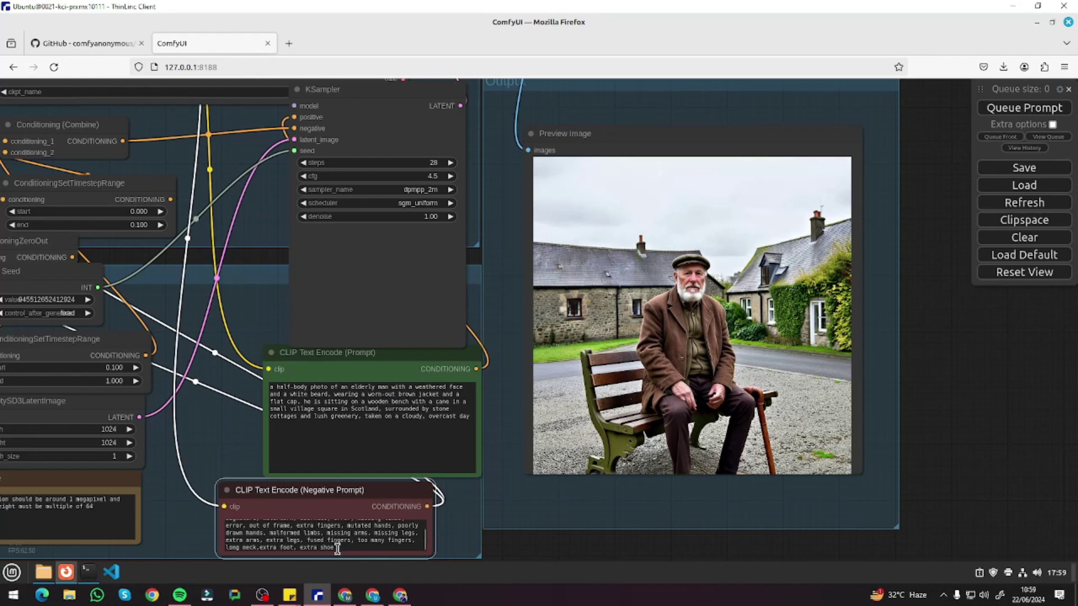
Append "extra finger, deformation in the hands" to the end of the negative prompt and regenerate the image
{"action": "type", "text": ","}
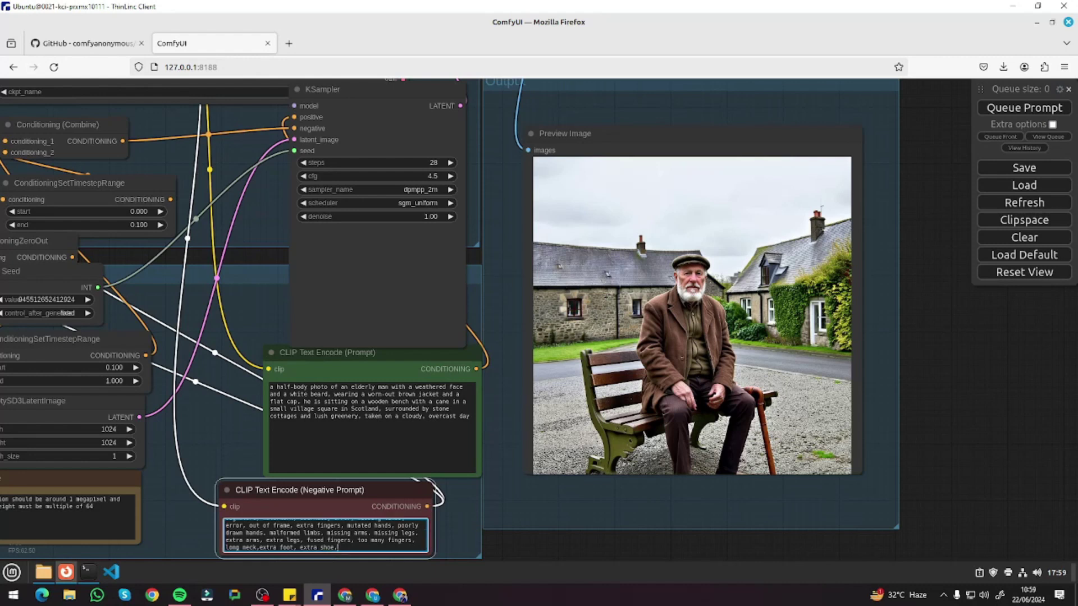
{"action": "type", "text": " extra finger, deformation in the hand"}
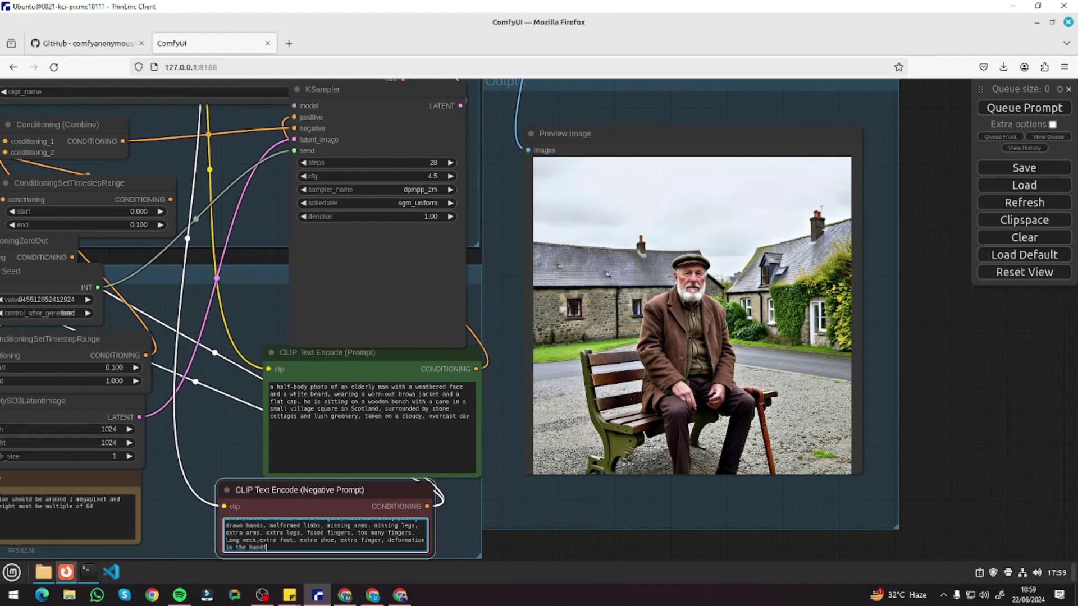
{"action": "type", "text": "s"}
{"action": "left_click", "coordinate": [1024, 108]}
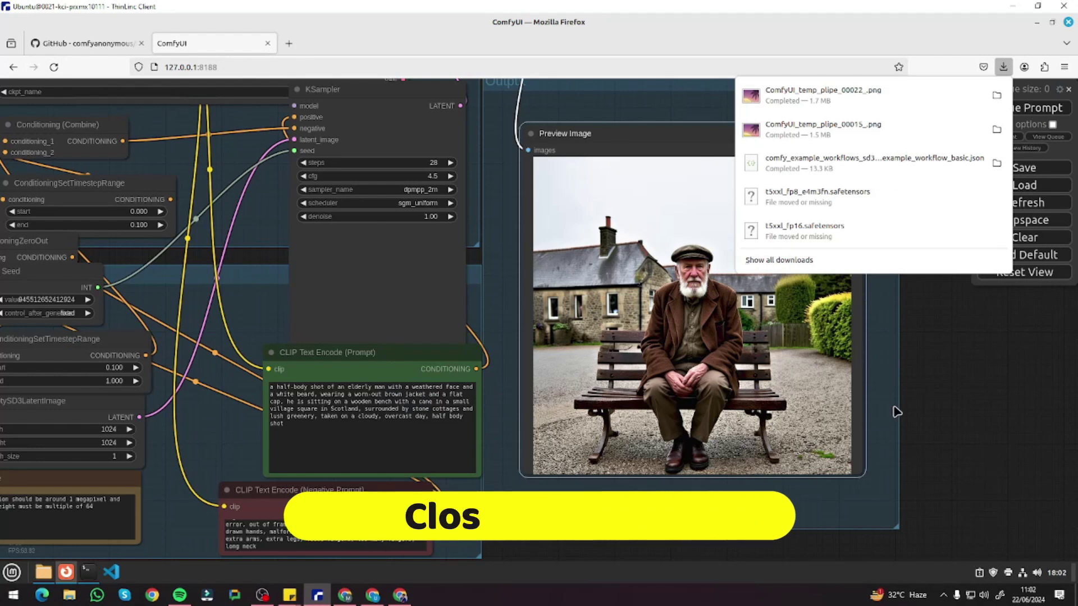
Generate an image from the close-up half-portrait prompt of a woman in her 30s with auburn hair and black-rimmed glasses in a dimly lit library
{"action": "left_click", "coordinate": [897, 413]}
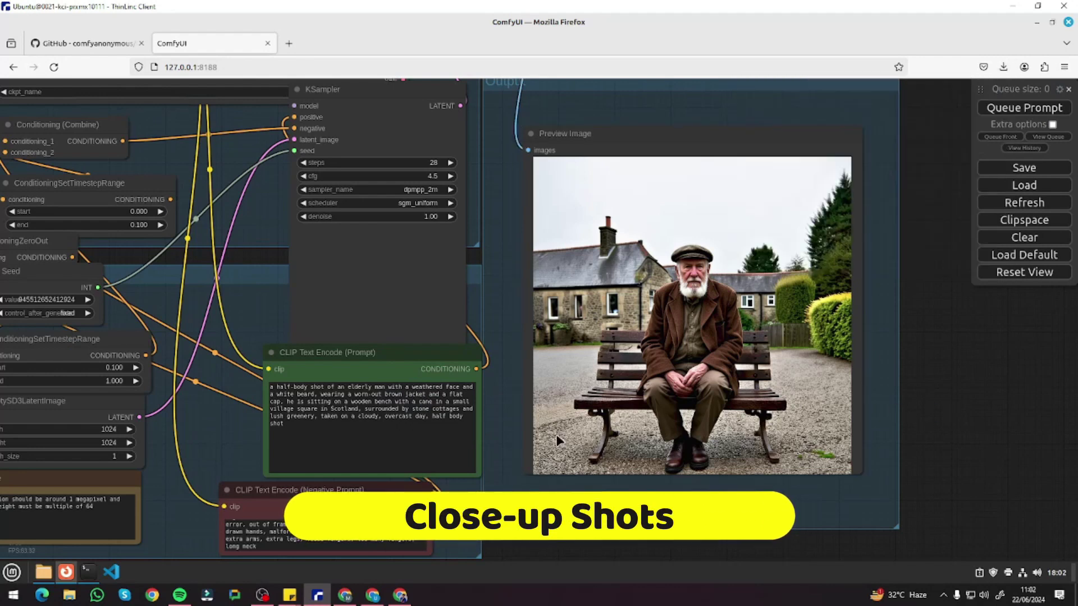
{"action": "left_click", "coordinate": [319, 397]}
{"action": "key", "text": "ctrl+a"}
{"action": "type", "text": "a close-up half-portrait photo of a woman in her 30s with shoulder-length auburn hair, wearing a crisp white shirt and black-rimmed glasses. she has a thoughtful expression with her head slightly tilted, standing in front of a large bookshelf filled with books in a dimly lit library, taken in the early evening"}
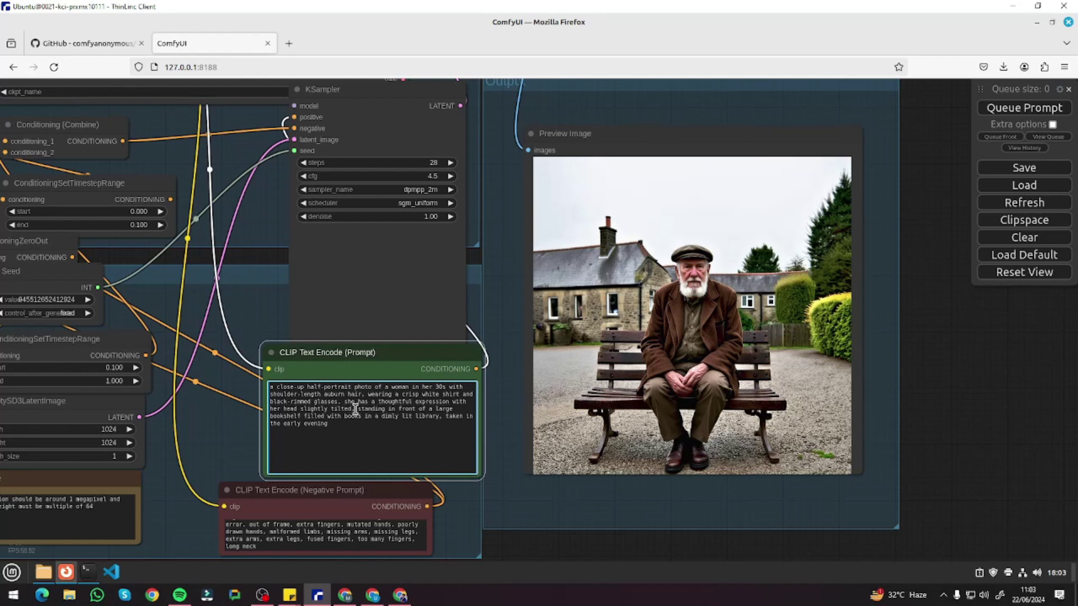
{"action": "left_click", "coordinate": [1009, 110]}
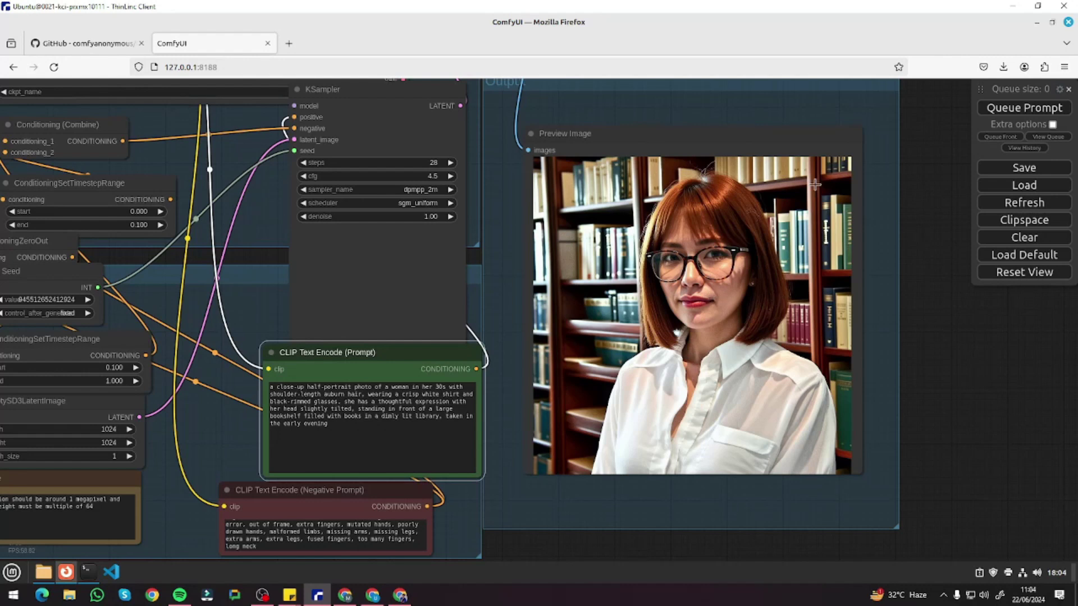
Generate an image from the close-up half-portrait prompt of a man in his late 20s with a compass neck tattoo at a Berlin train station
{"action": "left_click", "coordinate": [330, 410]}
{"action": "key", "text": "ctrl+a"}
{"action": "type", "text": "a close-up half-portrait photo of a man in his late 20s, with a sharp jawline and a tattoo of a compass on his neck, wearing a black leather jacket and a white t-shirt. he is standing in front of a graffiti-covered train station in Berlin, taken at dusk with the city lights beginning to illuminate the background"}
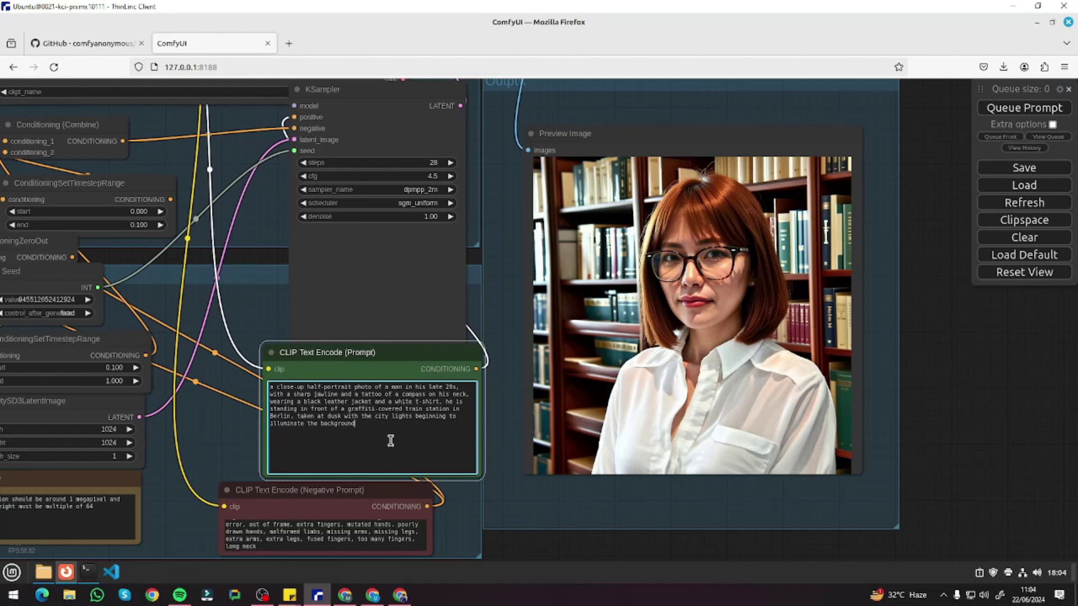
{"action": "left_click", "coordinate": [1021, 108]}
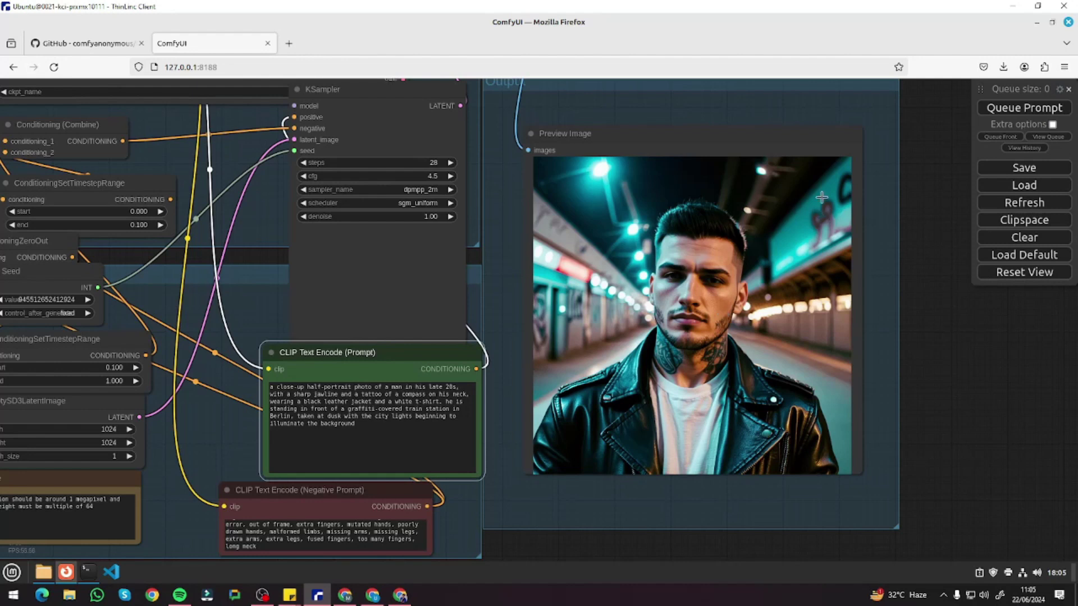
Generate an image from the close-up half-portrait prompt of a young boy with tousled blond hair and freckles on a sandy beach
{"action": "key", "text": "alt"}
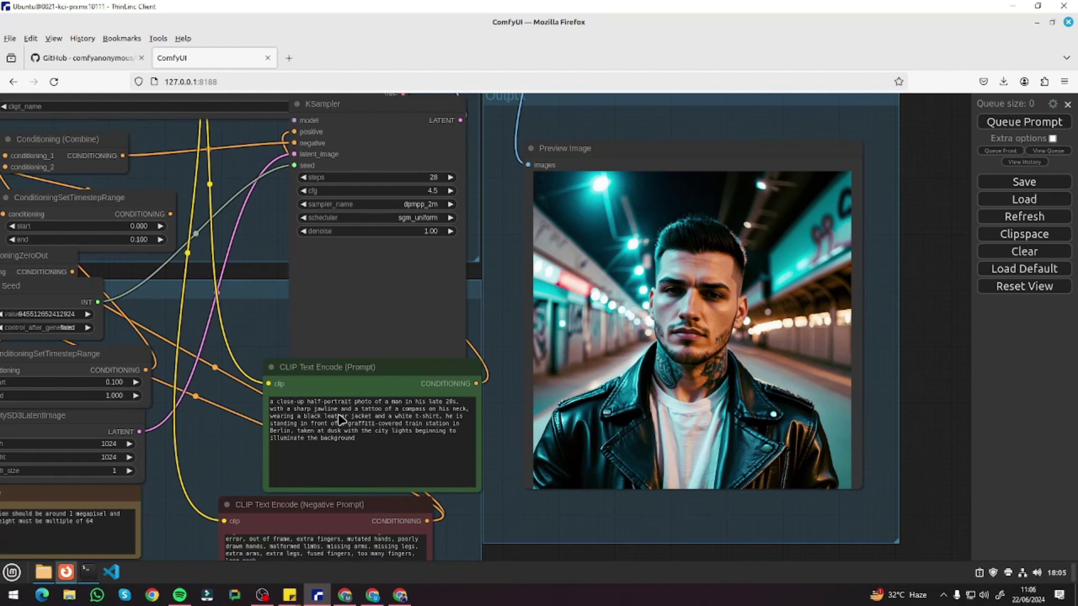
{"action": "left_click", "coordinate": [340, 421]}
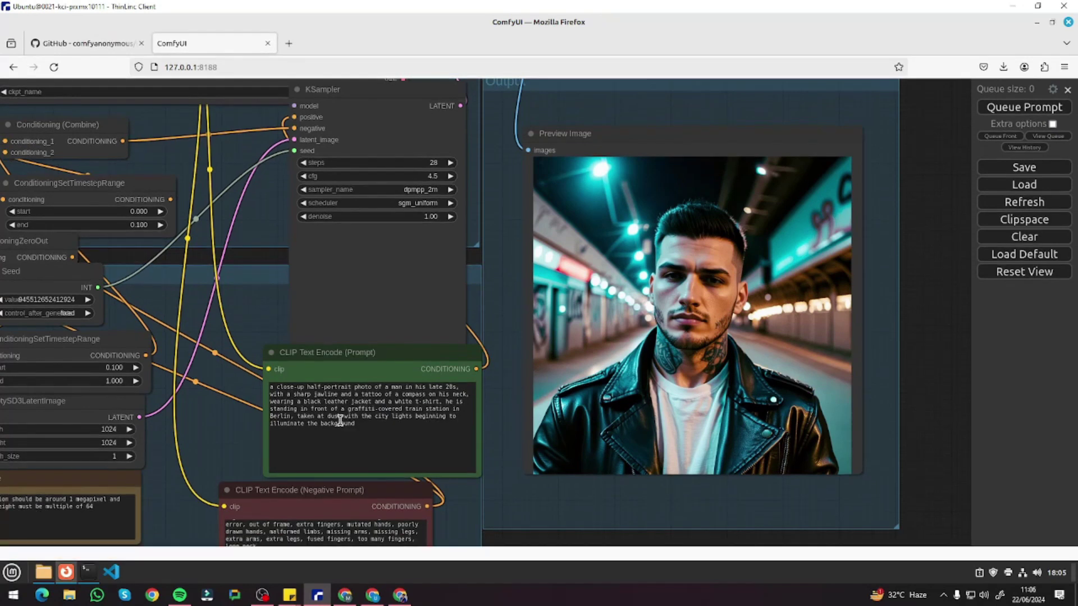
{"action": "triple_click", "coordinate": [340, 421]}
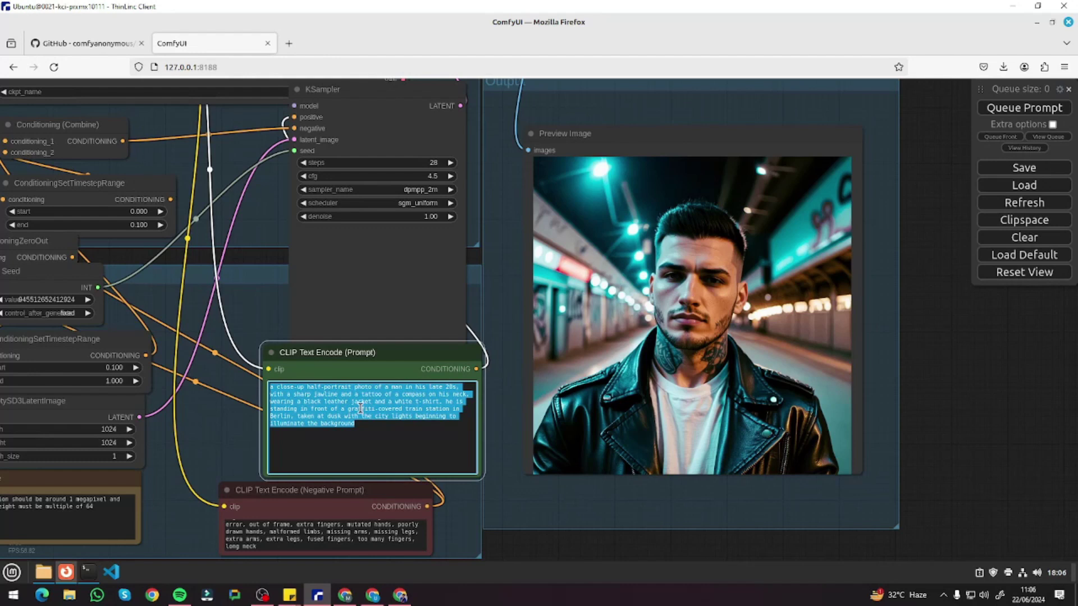
{"action": "type", "text": "a close-up half-portrait photo of a young boy with tousled blond hair and freckles, wearing a red and blue striped t-shirt, he has an inquisitive expression and wide, curious eyes, he is standing on a sandy beach with the ocean waves gently lapping in the background, captured during the bright midday sun"}
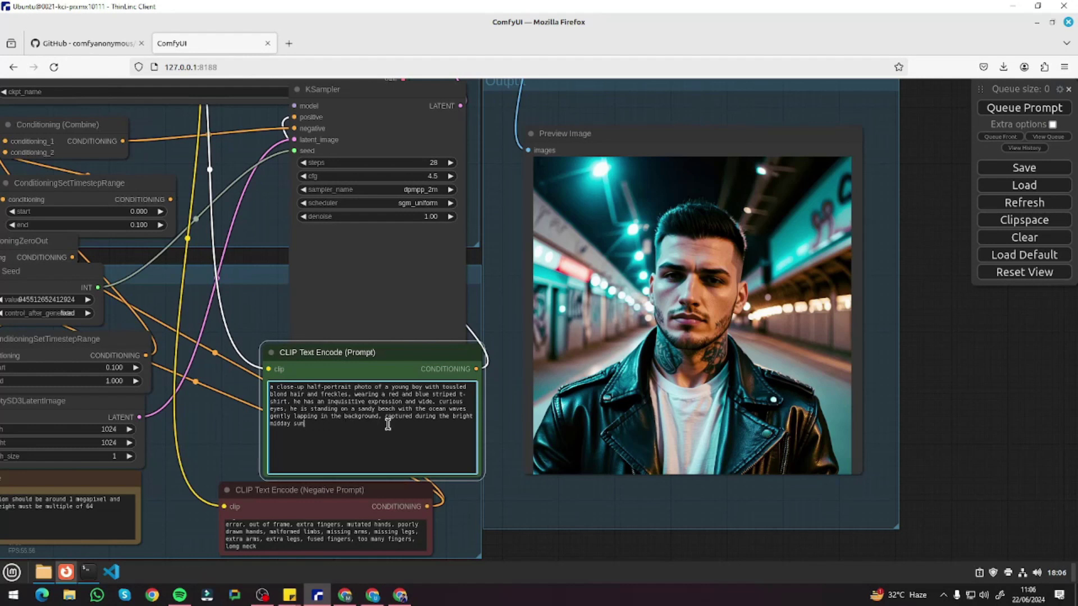
{"action": "left_click", "coordinate": [999, 115]}
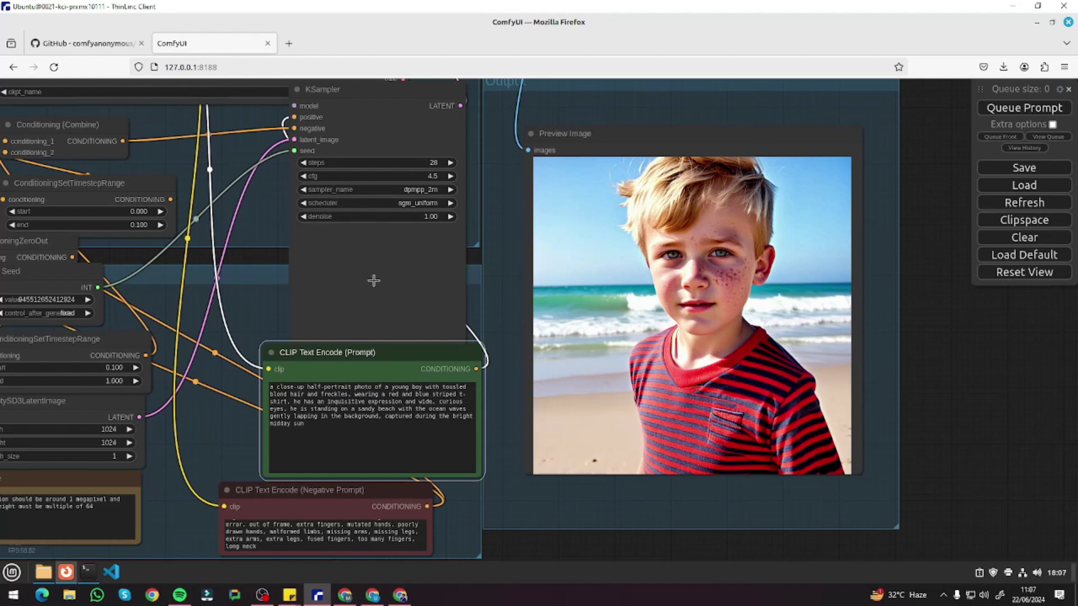
Generate an image from the close-up half-portrait prompt of an elderly woman with short silver hair in a flower-filled park in Tokyo
{"action": "left_click", "coordinate": [337, 424]}
{"action": "left_click", "coordinate": [320, 406]}
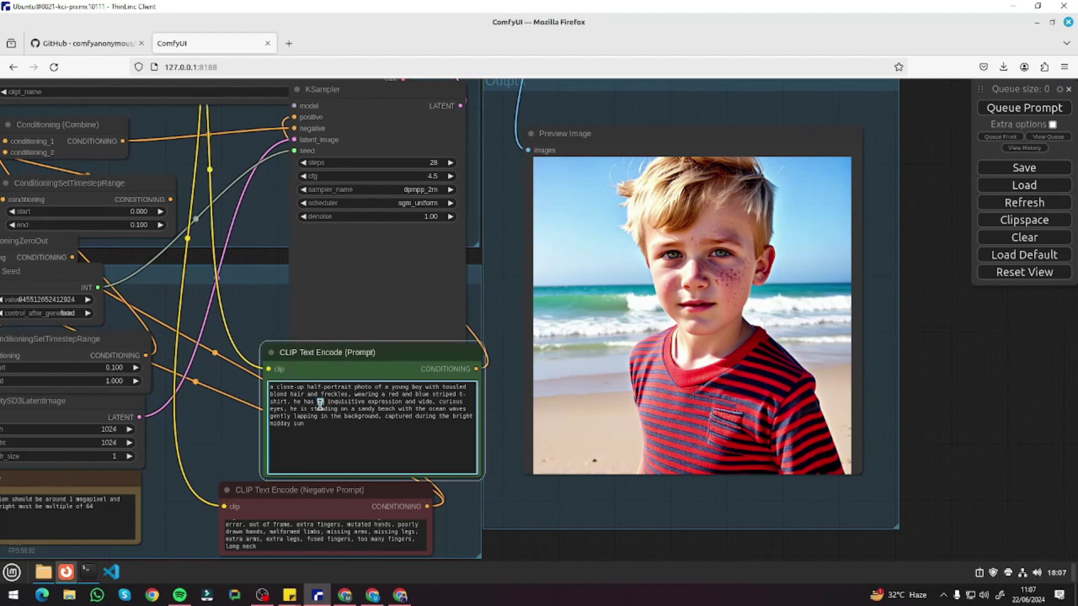
{"action": "key", "text": "ctrl+a"}
{"action": "type", "text": "a close-up half-portrait photo of an elderly woman with short silver hair, wearing a light blue shawl and a pearl necklace. she has kind, wrinkled eyes and a gentle smile. she is sitting on a wooden bench in a flower-filled park in Tokyo, taken on a clear, sunny morning with cherry blossoms in full bloom"}
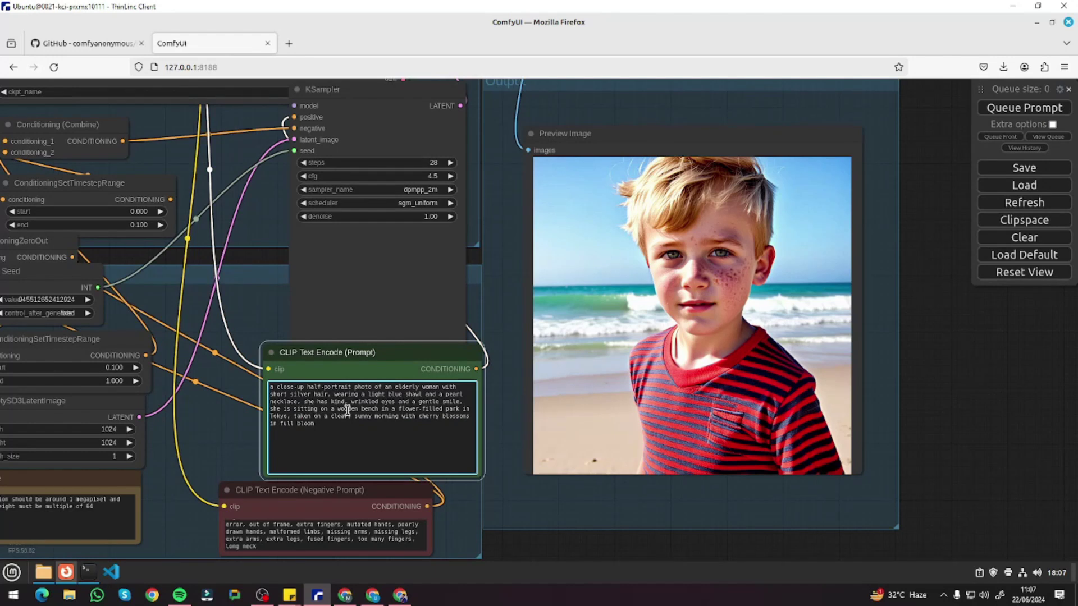
{"action": "left_click", "coordinate": [1032, 115]}
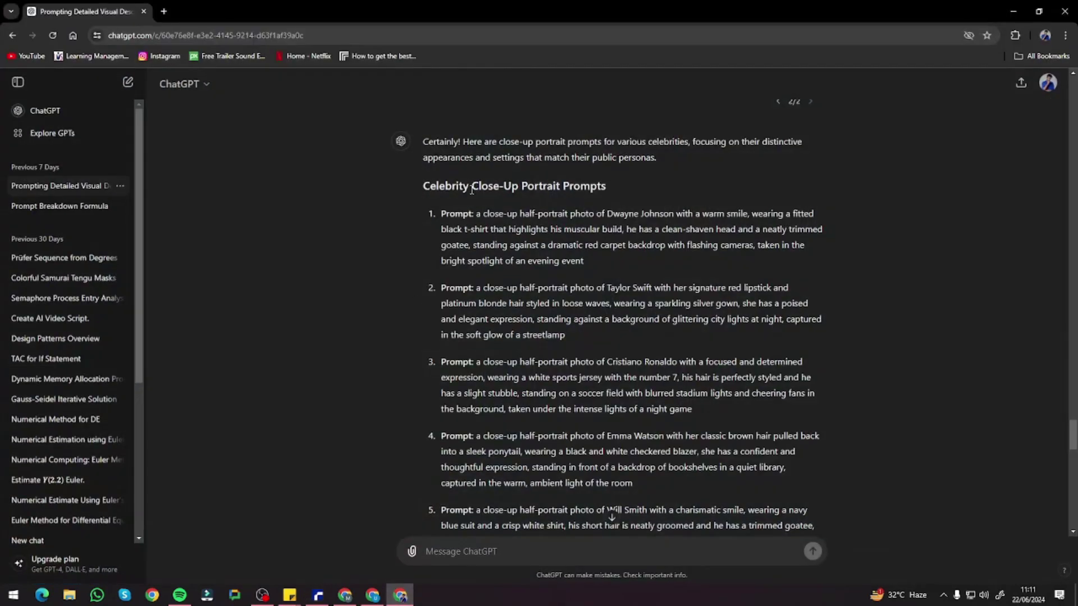
Examine the request for celebrity close-up portraits and the resulting list of prompts in the ChatGPT conversation
{"action": "scroll", "coordinate": [383, 254], "scroll_direction": "up", "scroll_amount": 3}
{"action": "scroll", "coordinate": [383, 253], "scroll_direction": "down", "scroll_amount": 3}
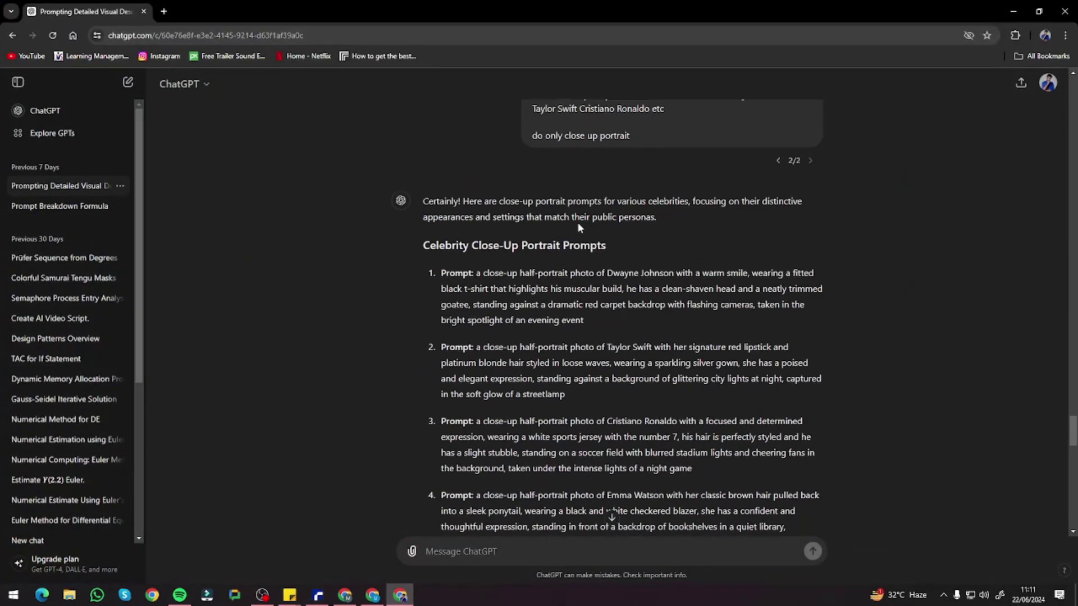
{"action": "scroll", "coordinate": [579, 225], "scroll_direction": "up", "scroll_amount": 1}
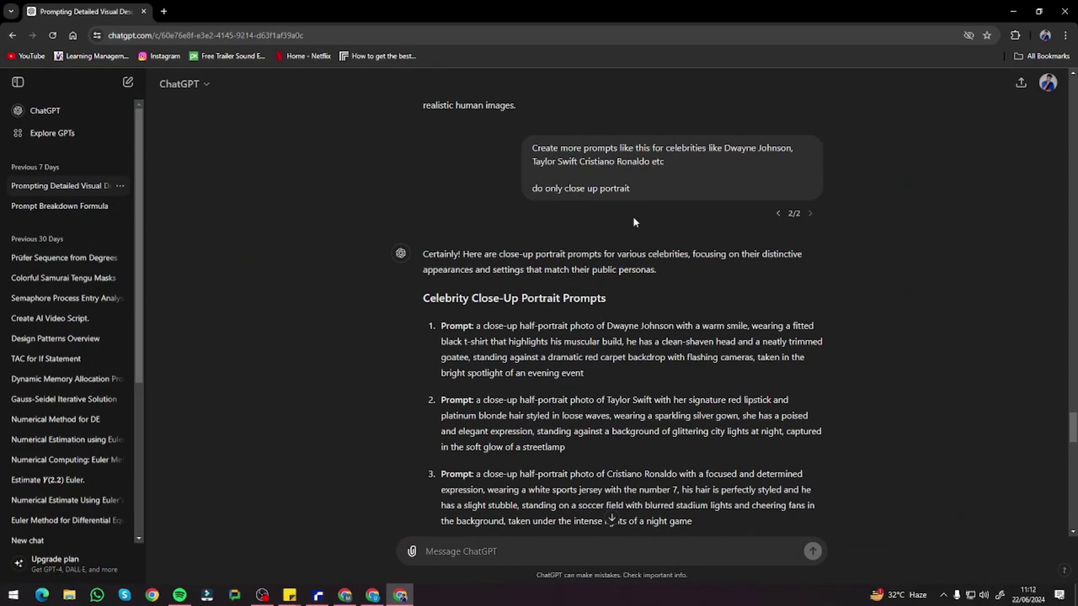
{"action": "scroll", "coordinate": [510, 234], "scroll_direction": "down", "scroll_amount": 3}
{"action": "scroll", "coordinate": [454, 274], "scroll_direction": "down", "scroll_amount": 9}
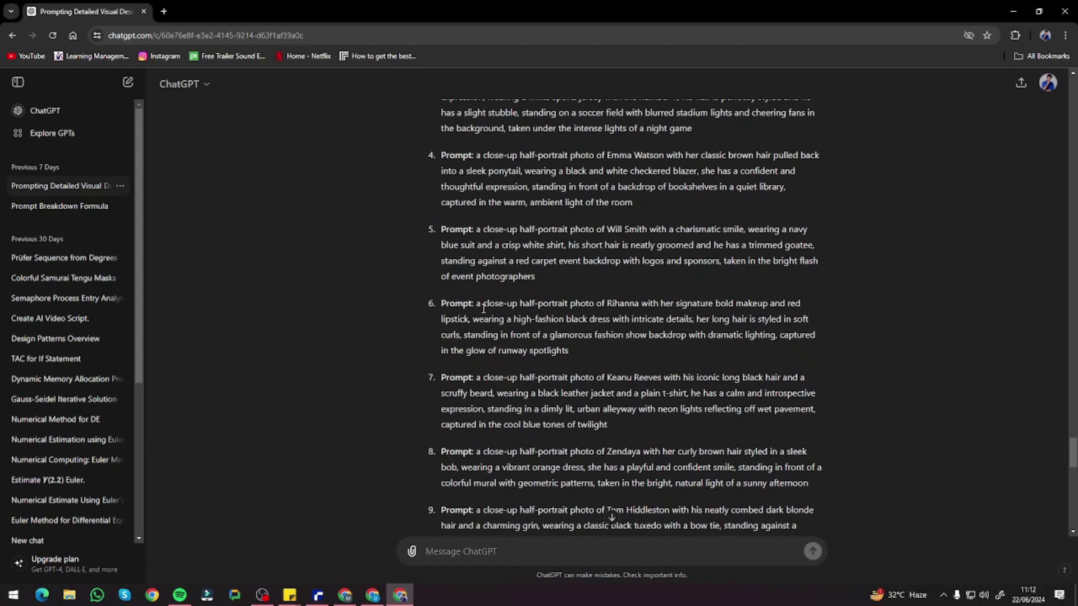
{"action": "scroll", "coordinate": [489, 288], "scroll_direction": "down", "scroll_amount": 10}
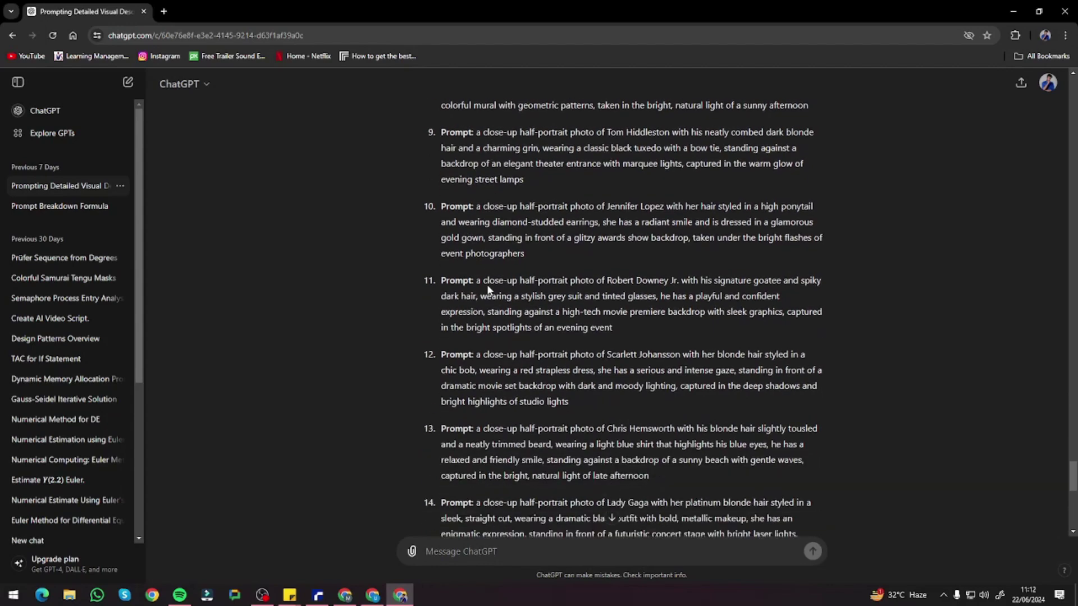
{"action": "scroll", "coordinate": [488, 287], "scroll_direction": "up", "scroll_amount": 15}
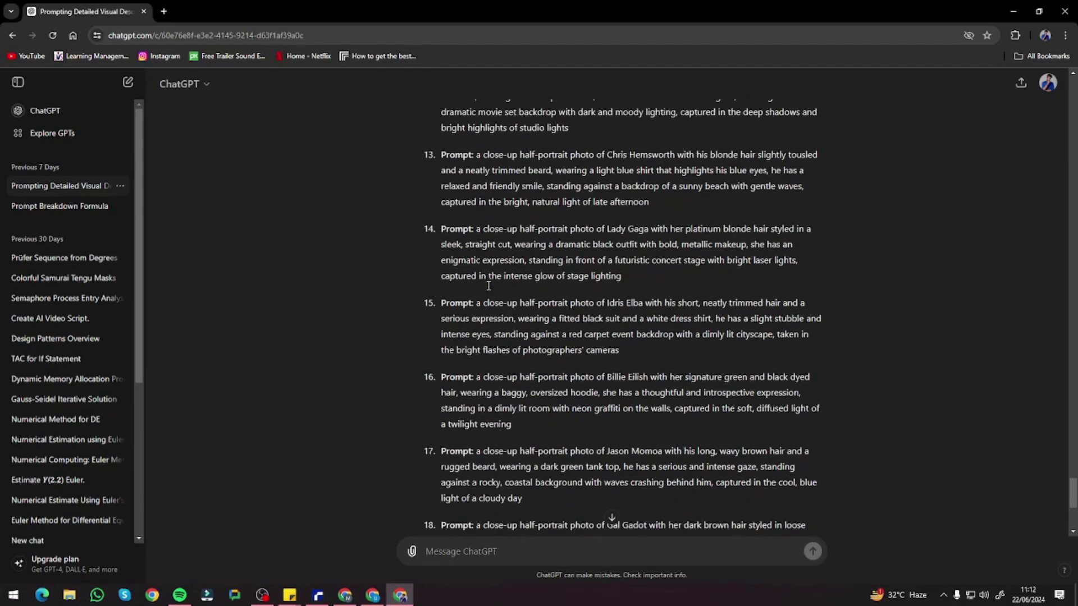
{"action": "scroll", "coordinate": [501, 231], "scroll_direction": "up", "scroll_amount": 4}
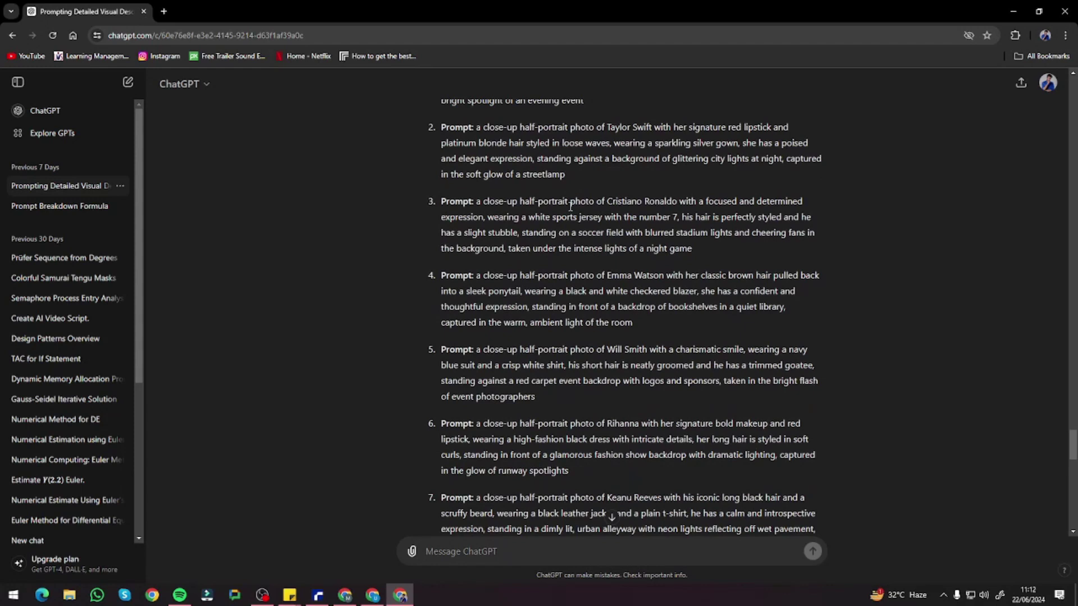
{"action": "scroll", "coordinate": [571, 206], "scroll_direction": "up", "scroll_amount": 3}
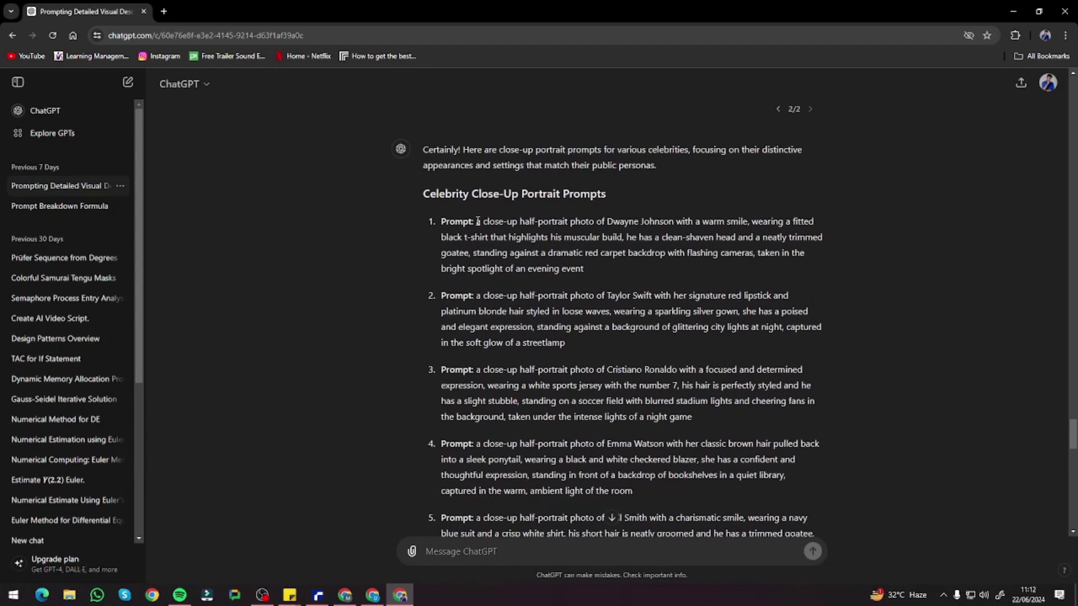
Copy the Dwayne Johnson close-up half-portrait prompt from ChatGPT into ComfyUI's positive prompt, replacing its text, and generate the image
{"action": "left_click_drag", "start_coordinate": [479, 222], "coordinate": [609, 276]}
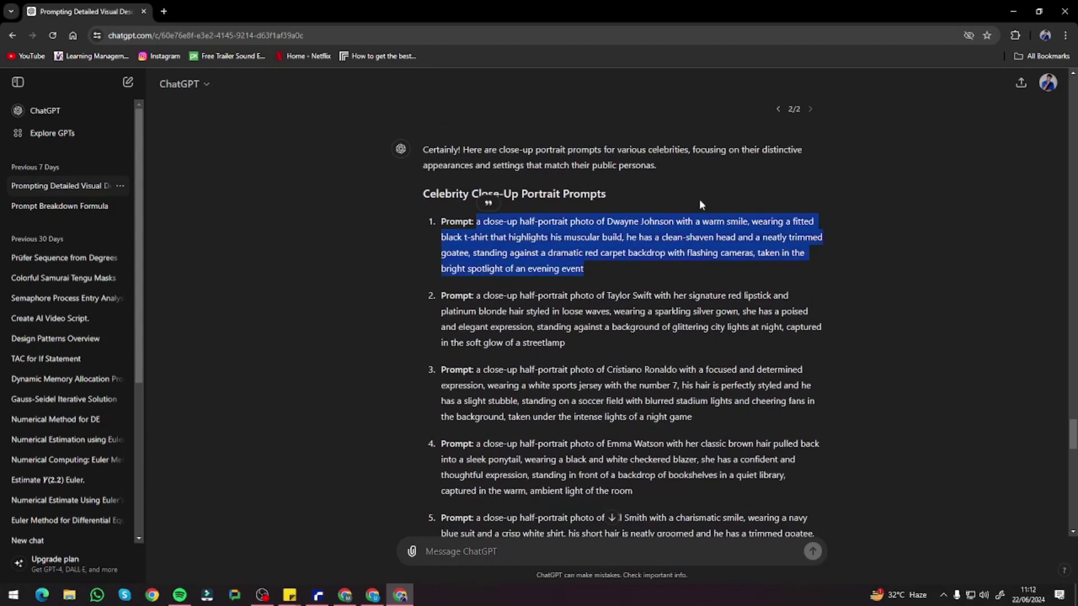
{"action": "key", "text": "alt+Tab"}
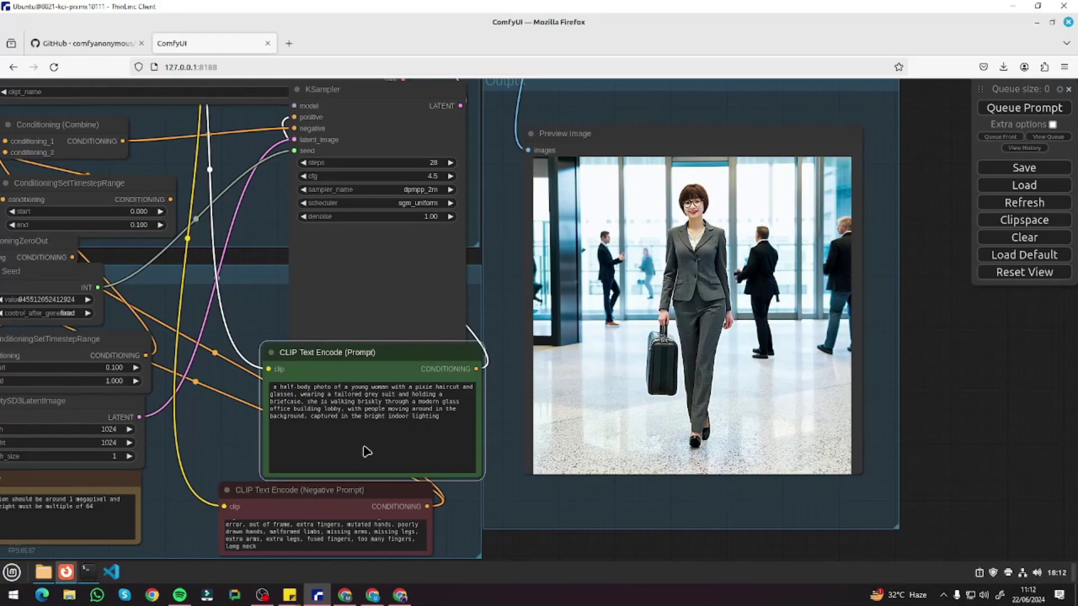
{"action": "left_click", "coordinate": [323, 402]}
{"action": "key", "text": "ctrl+a"}
{"action": "type", "text": "a close-up half-portrait photo of Dwayne Johnson with a warm smile, wearing a fitted black t-shirt that highlights his muscular build. He has a clean-shaven head and a neatly trimmed goatee, standing against a dramatic red carpet backdrop with flashing cameras, taken in the bright spotlight of an evening event"}
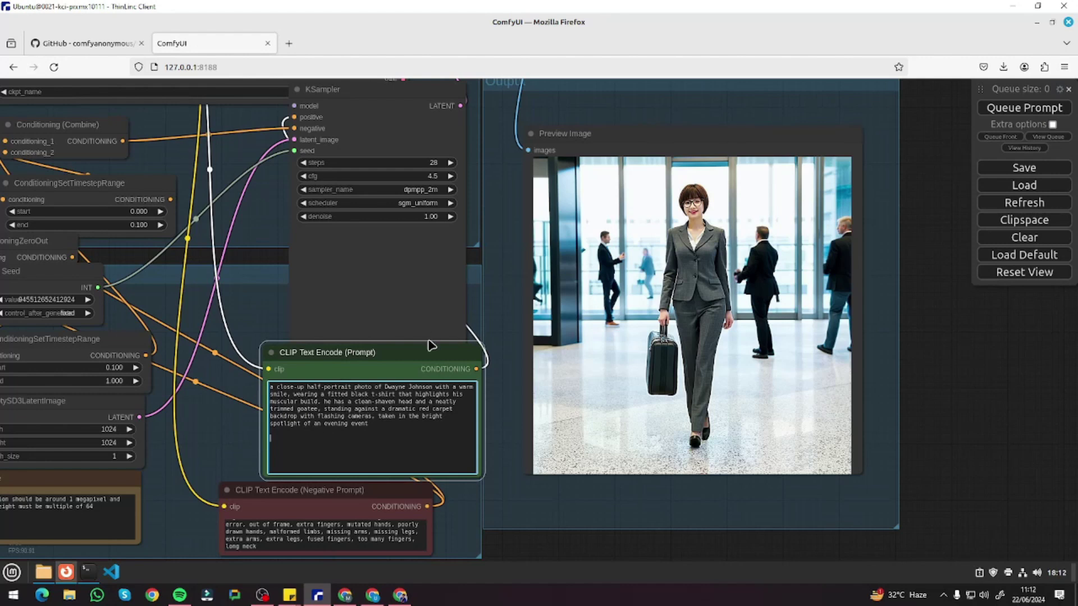
{"action": "left_click", "coordinate": [1033, 115]}
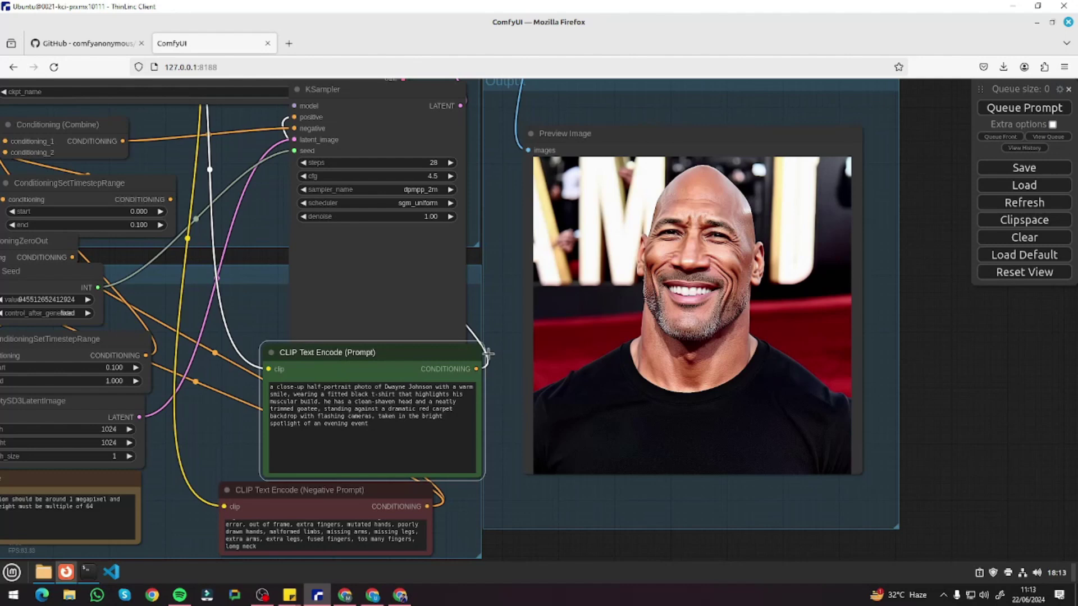
Replace the positive prompt with the close-up half-portrait prompt of Taylor Swift with red lipstick and platinum blonde hair
{"action": "left_click", "coordinate": [331, 402]}
{"action": "key", "text": "ctrl+a"}
{"action": "type", "text": "a close-up half-portrait photo of Taylor Swift with her signature red lipstick and platinum blonde hair styled in loose waves, wearing a sparkling silver gown. she has a poised and elegant expression, standing against a background of glittering city lights at night, captured in the soft glow of a streetlamp"}
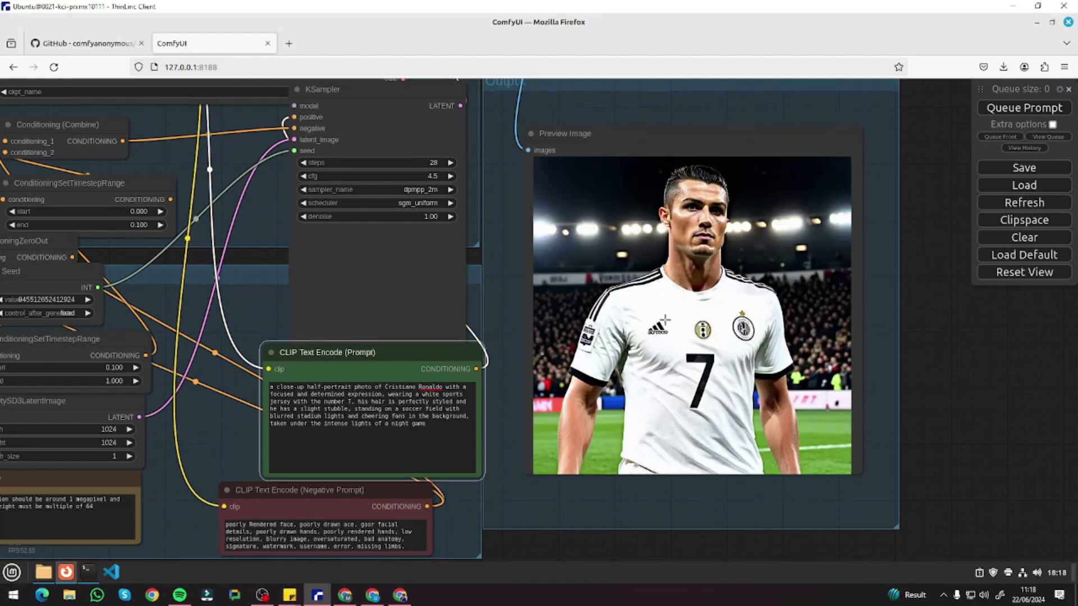
Replace the entire positive prompt with the close-up half-portrait prompt of Will Smith in a navy blue suit and crisp white shirt
{"action": "left_click", "coordinate": [352, 402]}
{"action": "type", "text": "a close-up half-portrait photo of Will Smith with a charismatic smile, wearing a navy blue suit and a crisp white shirt, his short hair is neatly groomed and he has a trimmed goatee, standing against a red carpet event backdrop with logos and sponsors, taken in the bright flash of event photographers"}
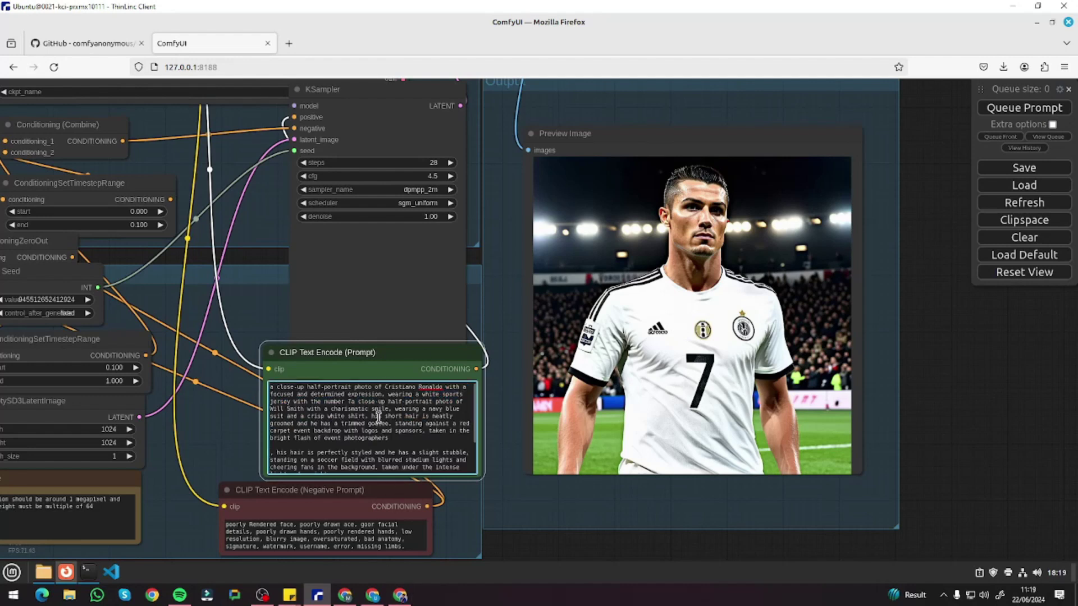
{"action": "key", "text": "ctrl+a"}
{"action": "type", "text": "a close-up half-portrait photo of Will Smith with a charismatic smile, wearing a navy blue suit and a crisp white shirt, his short hair is neatly groomed and he has a trimmed goatee, standing against a red carpet event backdrop with logos and sponsors, taken in the bright flash of event photographers"}
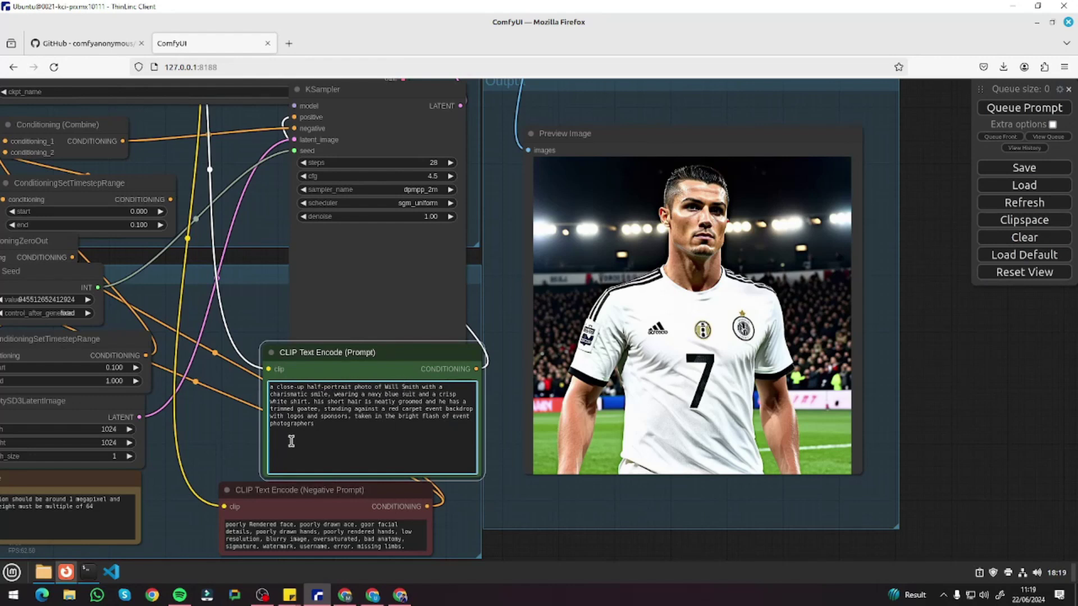
{"action": "left_click", "coordinate": [449, 336]}
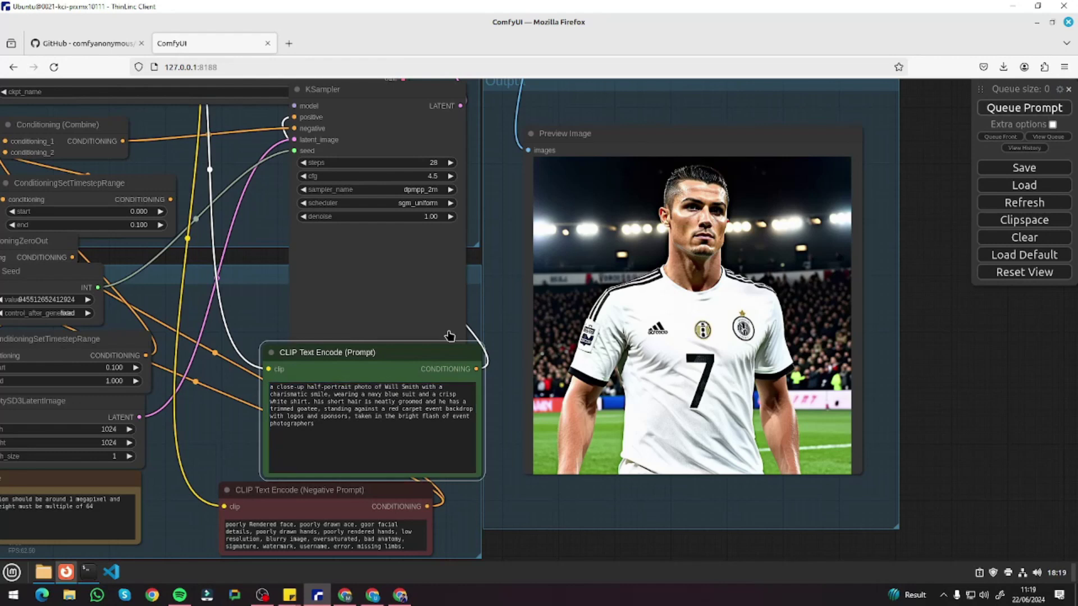